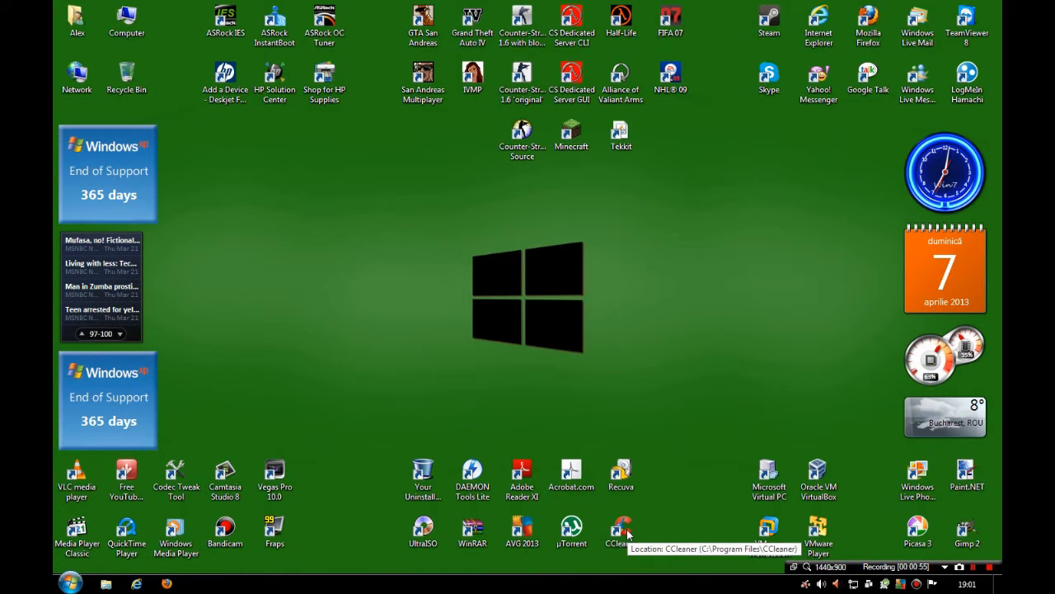
# - Open CCleaner and review the Windows cleaning options, from Internet Explorer through the Advanced entries
pyautogui.doubleClick(624, 532)
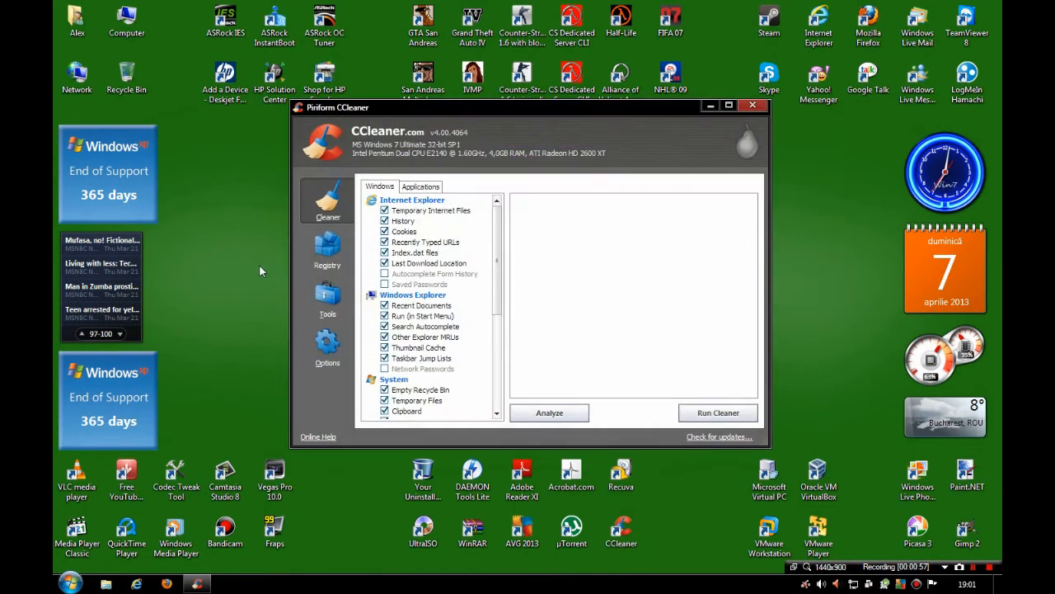
pyautogui.scroll(-6, 518, 354)
pyautogui.scroll(3, 528, 330)
pyautogui.scroll(-4, 540, 330)
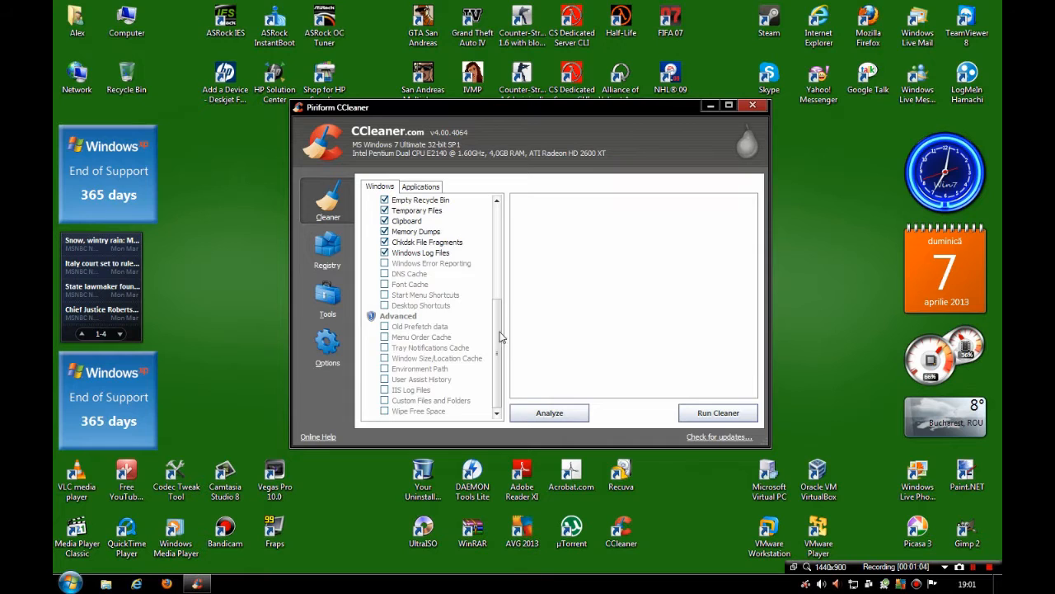
pyautogui.moveTo(499, 332); pyautogui.dragTo(521, 221)
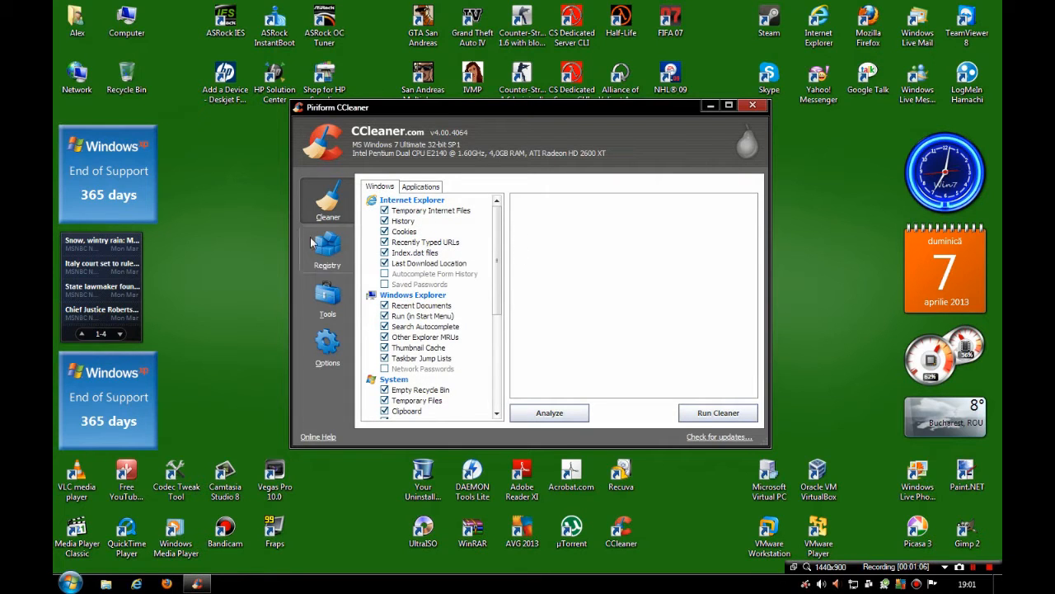
# - Review CCleaner's Registry Cleaner categories and its list of programs to uninstall, and close CCleaner
pyautogui.click(329, 266)
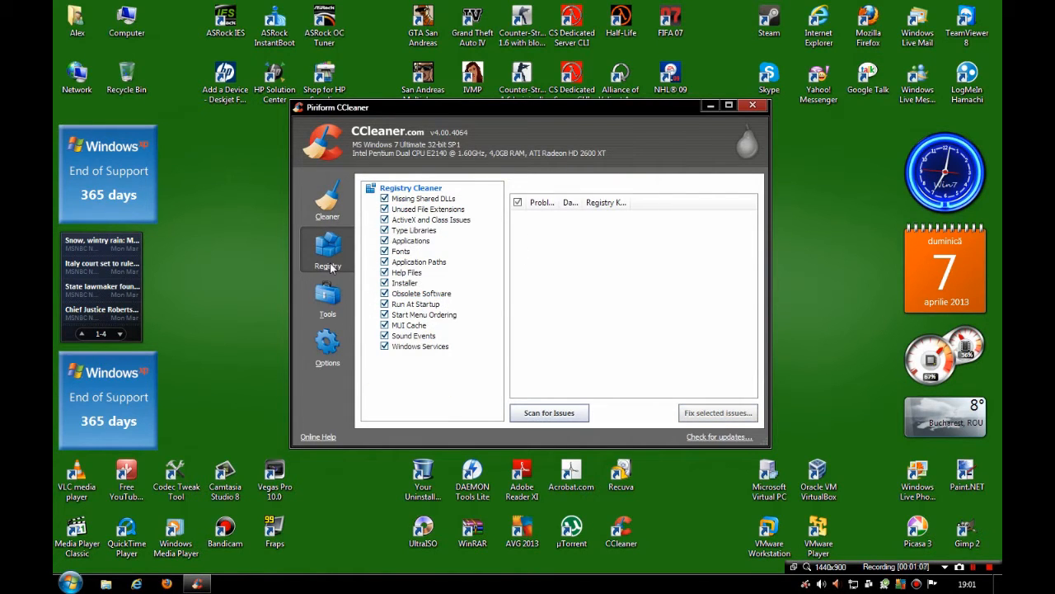
pyautogui.click(328, 297)
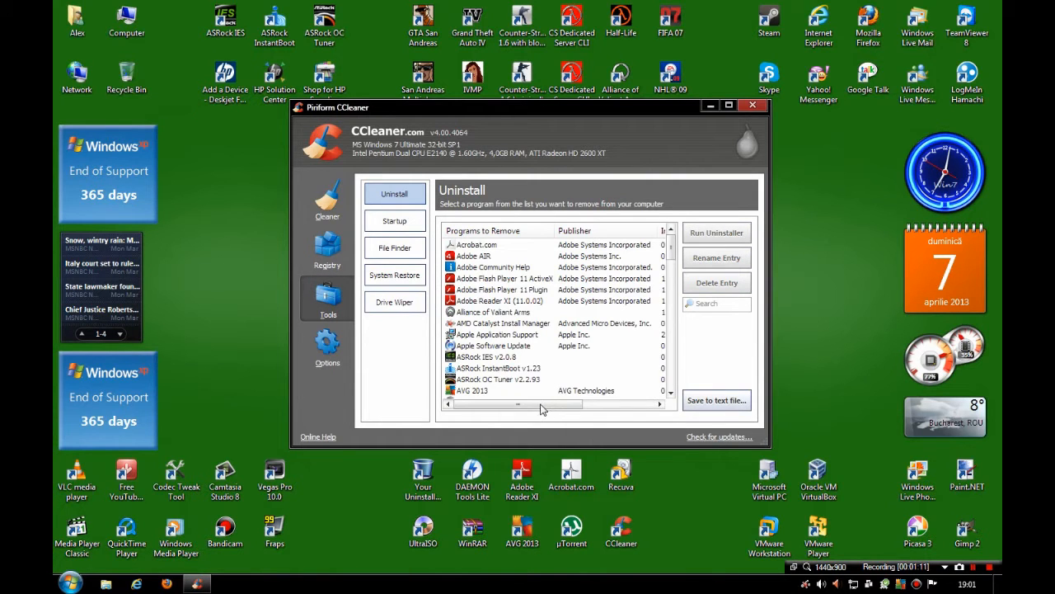
pyautogui.moveTo(540, 411)
pyautogui.mouseDown()
pyautogui.moveTo(614, 412)
pyautogui.moveTo(540, 411)
pyautogui.mouseUp()
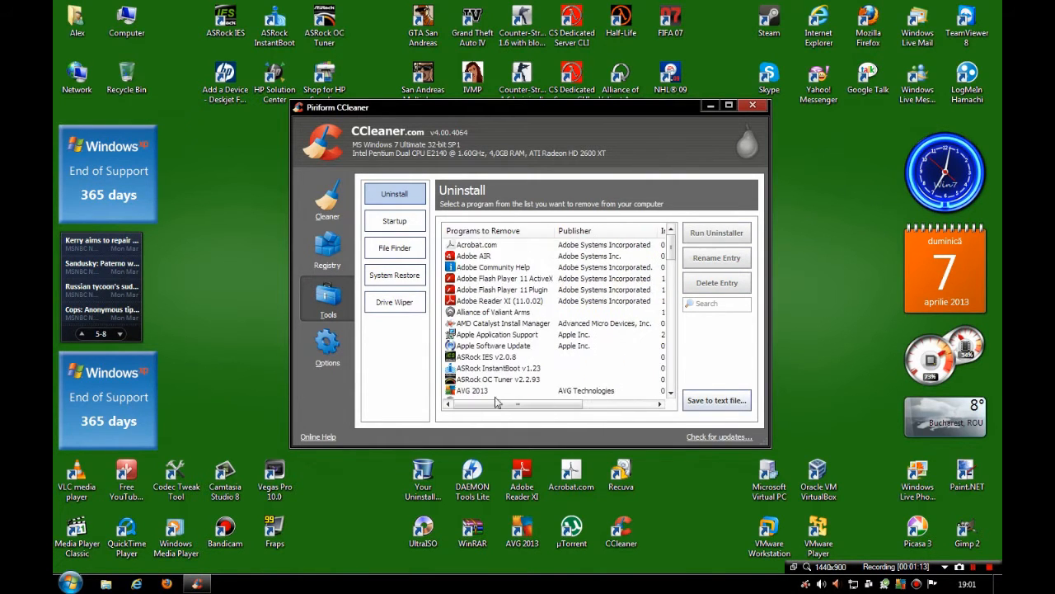
pyautogui.scroll(-15, 674, 257)
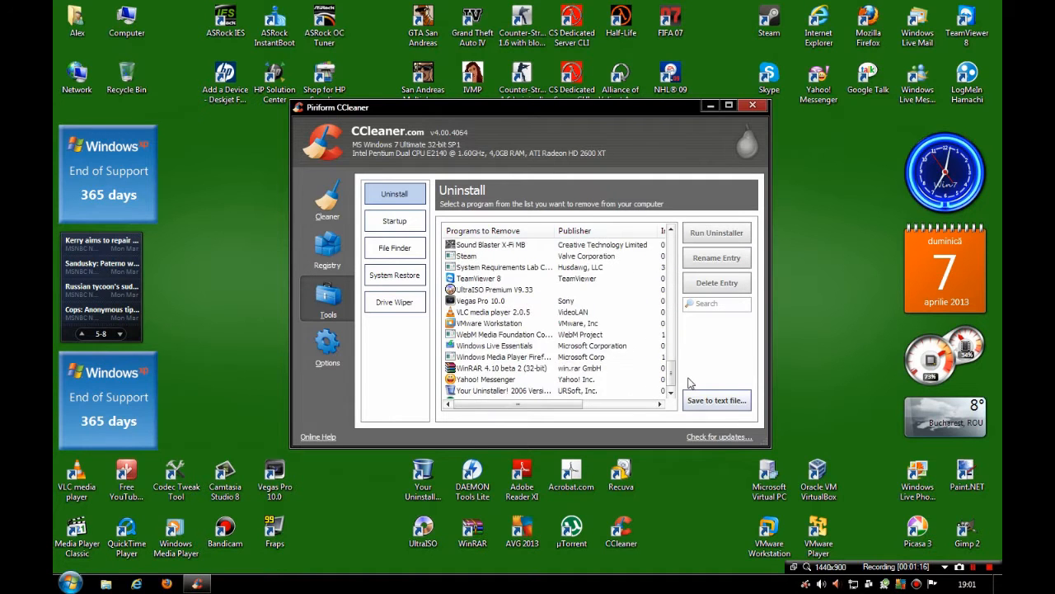
pyautogui.scroll(15, 674, 329)
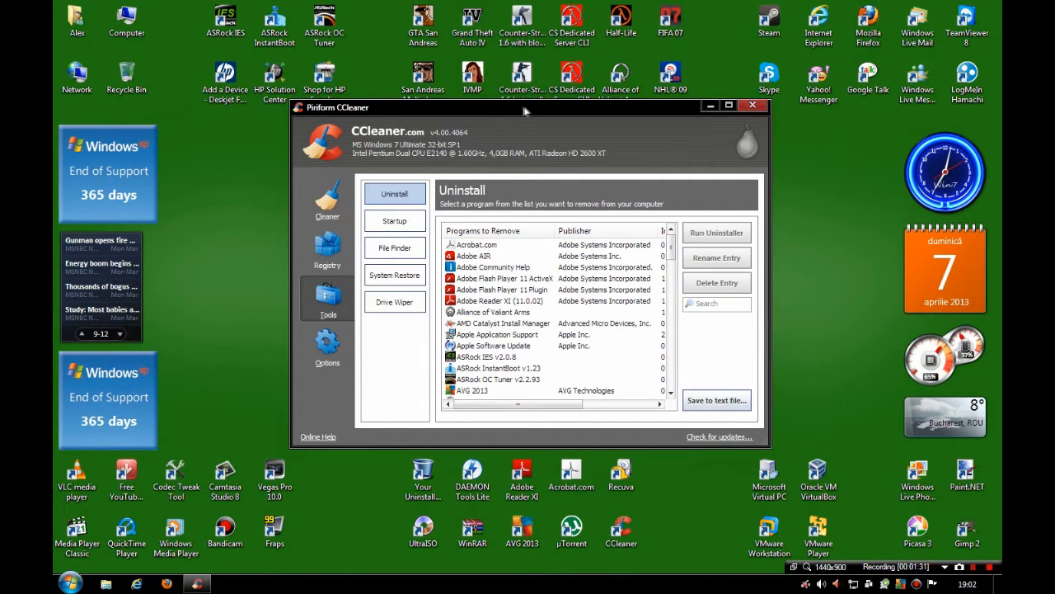
pyautogui.click(752, 106)
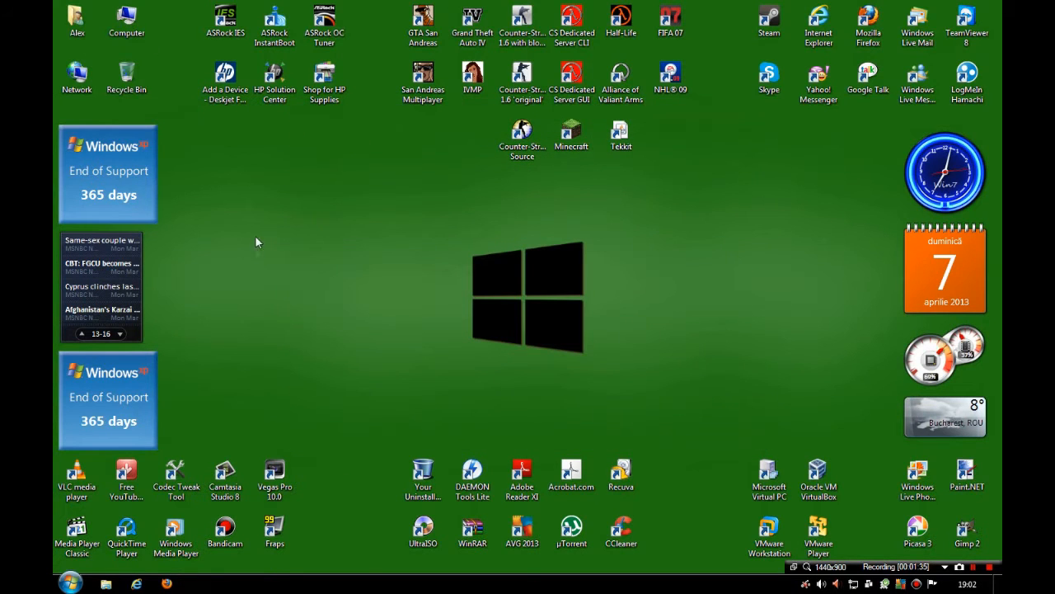
# - Open the Performance Options visual effects settings through the computer's properties and advanced system settings
pyautogui.rightClick(128, 28)
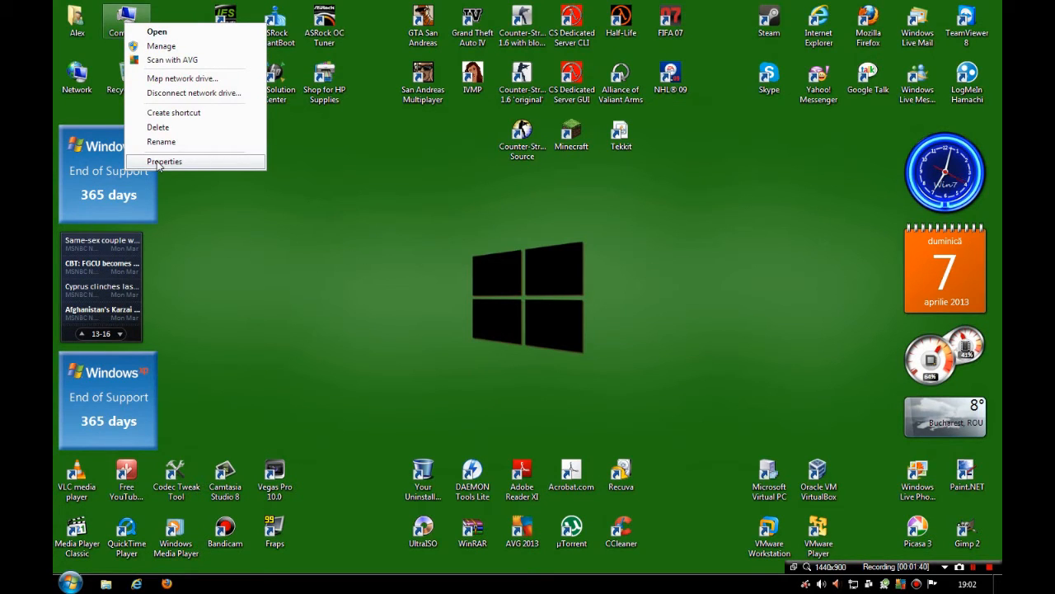
pyautogui.click(224, 163)
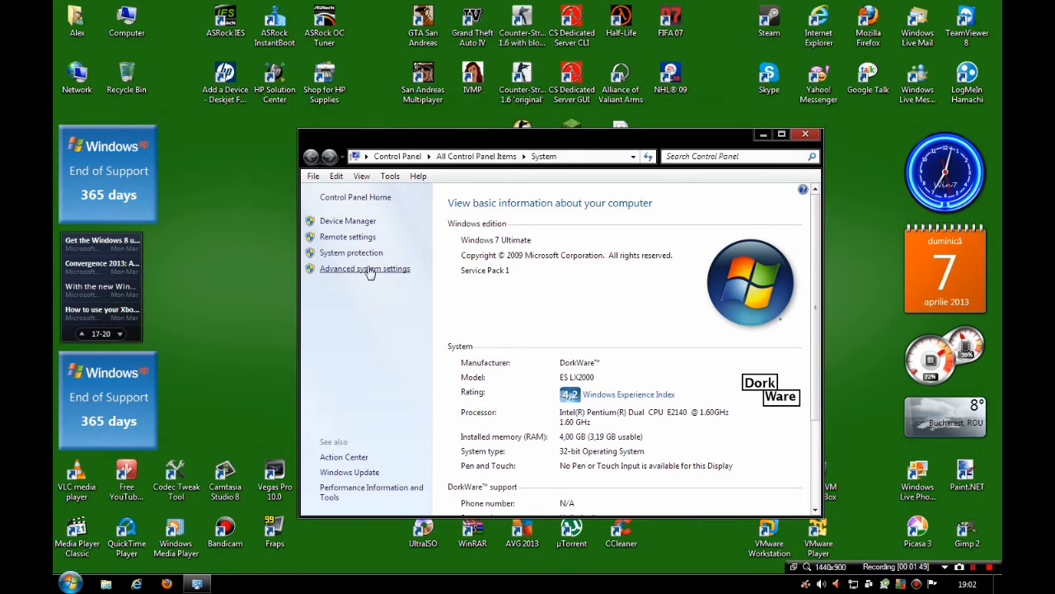
pyautogui.click(369, 270)
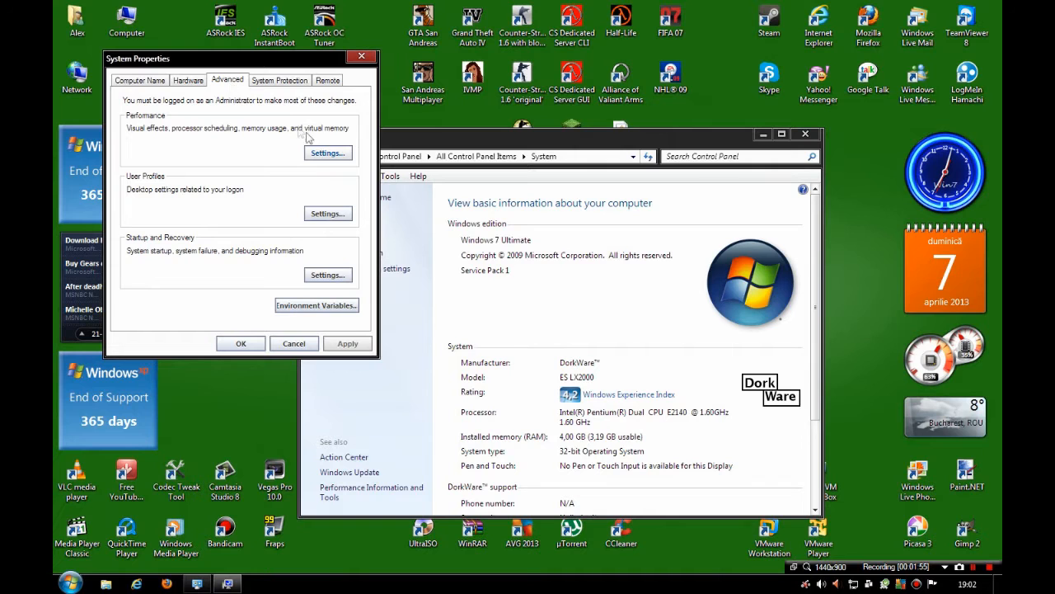
pyautogui.click(330, 154)
pyautogui.moveTo(290, 115); pyautogui.dragTo(317, 103)
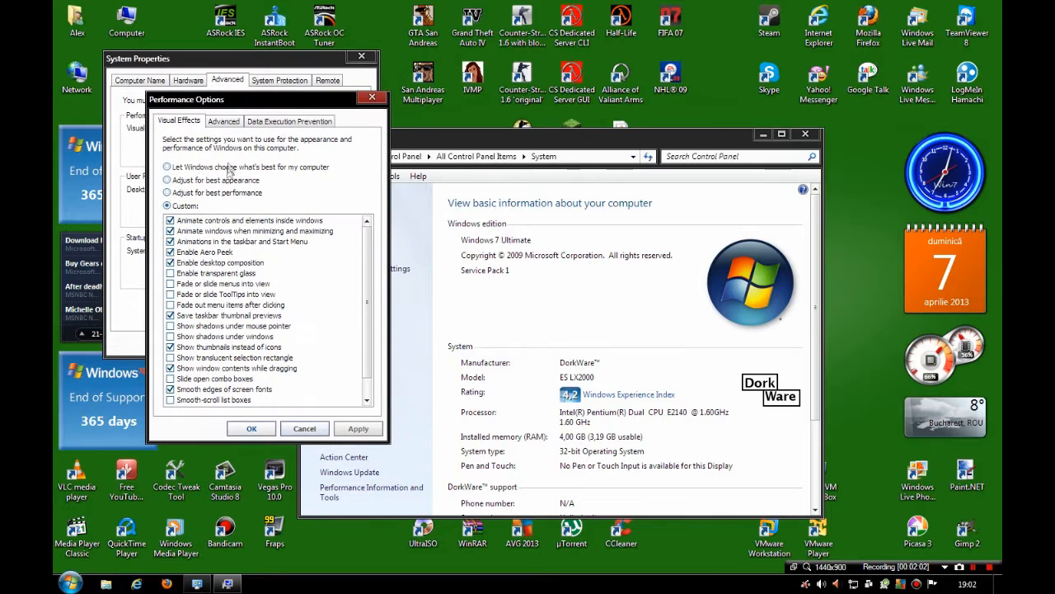
# - Adjust the visual effects for best performance and re-enable only "Use visual styles on windows and buttons"
pyautogui.click(201, 194)
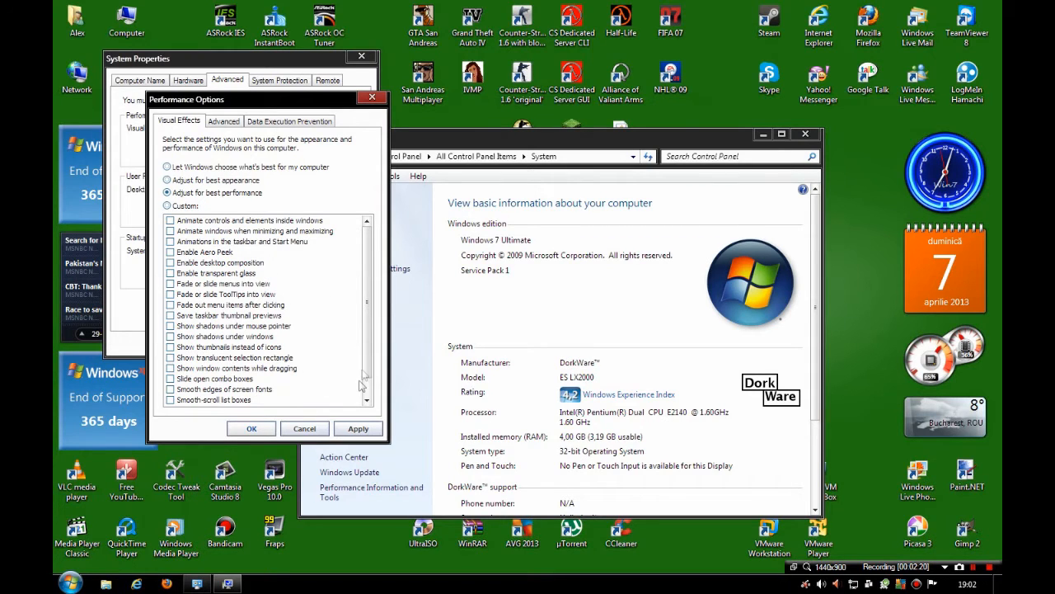
pyautogui.scroll(-1, 369, 375)
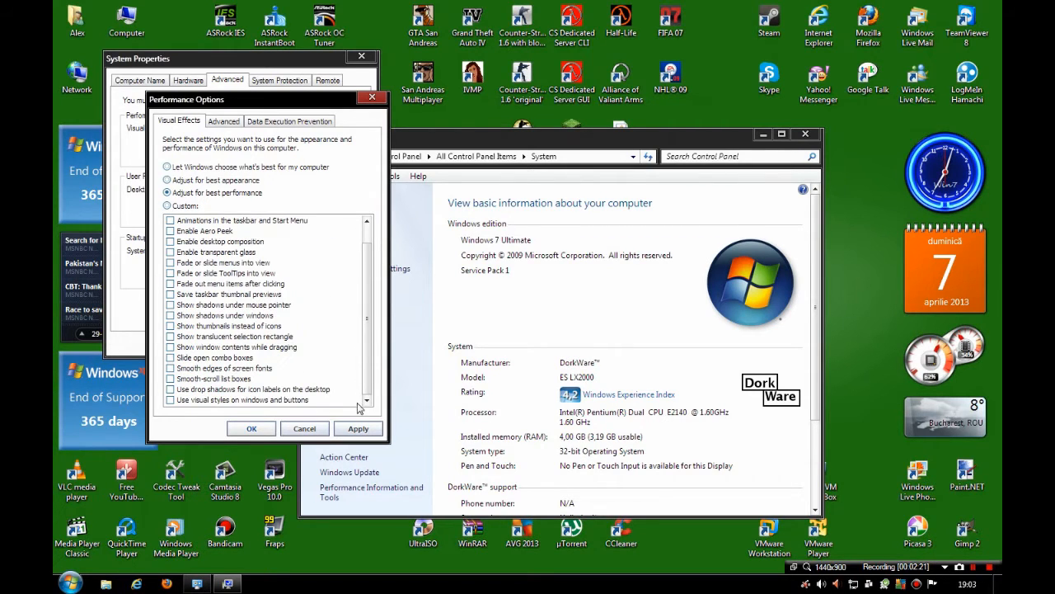
pyautogui.click(251, 400)
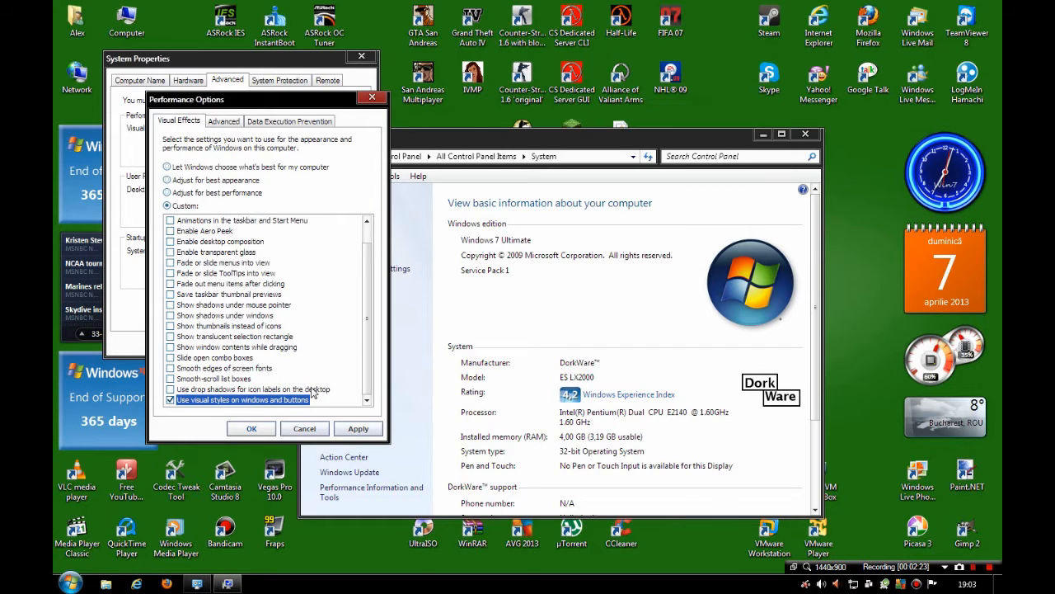
pyautogui.click(212, 400)
pyautogui.click(213, 192)
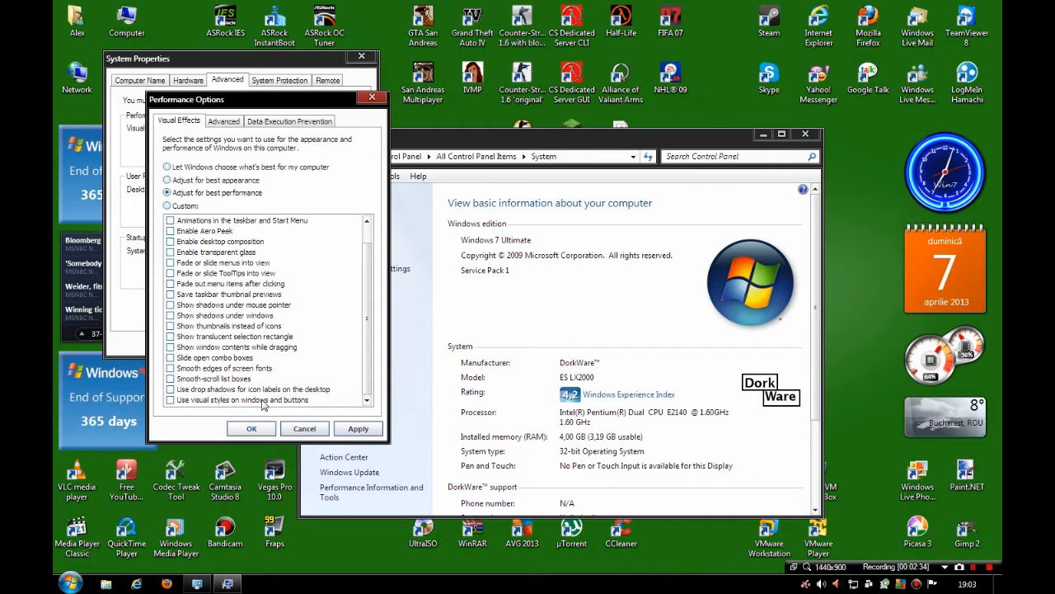
pyautogui.click(169, 401)
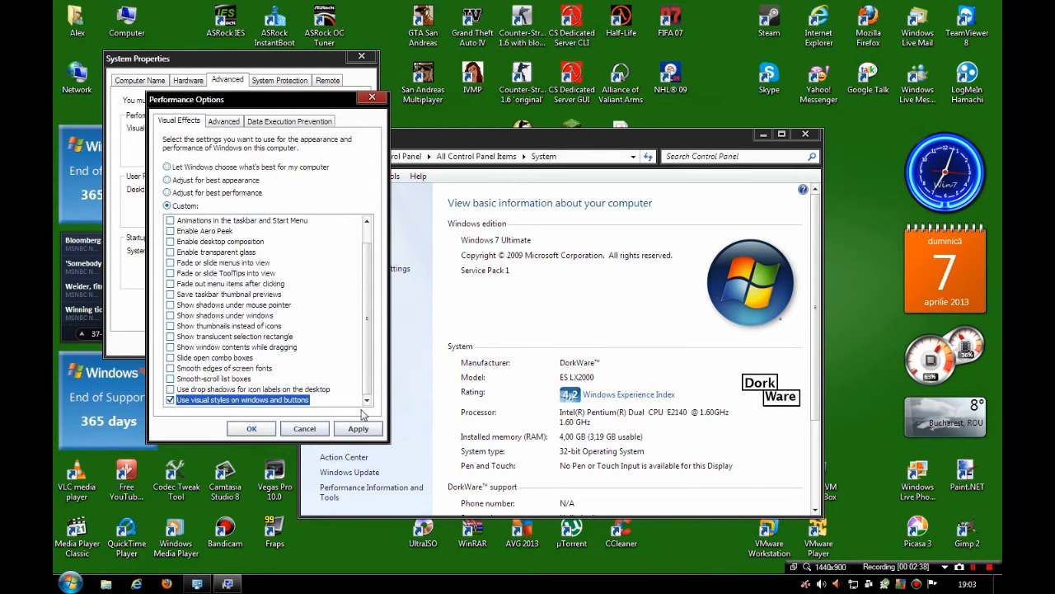
# - Enable desktop composition, the window, control and taskbar animations, Aero Peek and transparent glass in the custom visual effects
pyautogui.scroll(1, 370, 354)
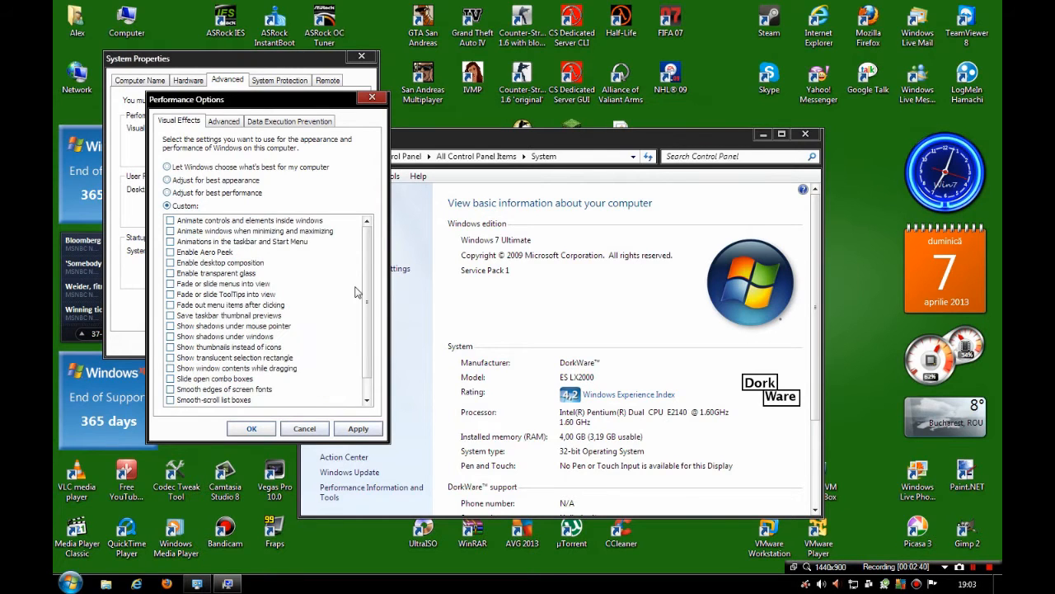
pyautogui.click(222, 263)
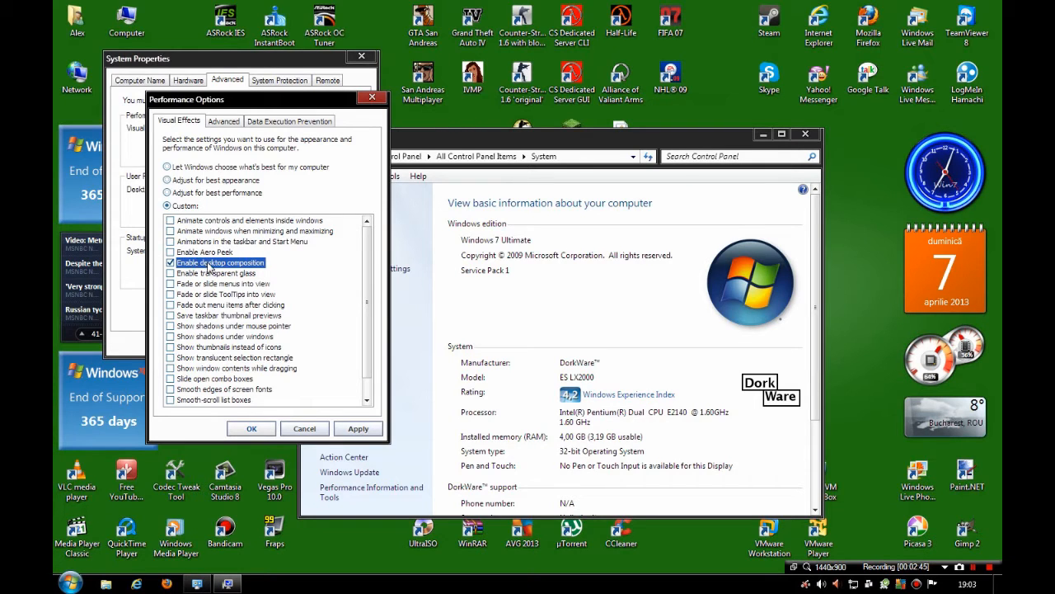
pyautogui.click(243, 221)
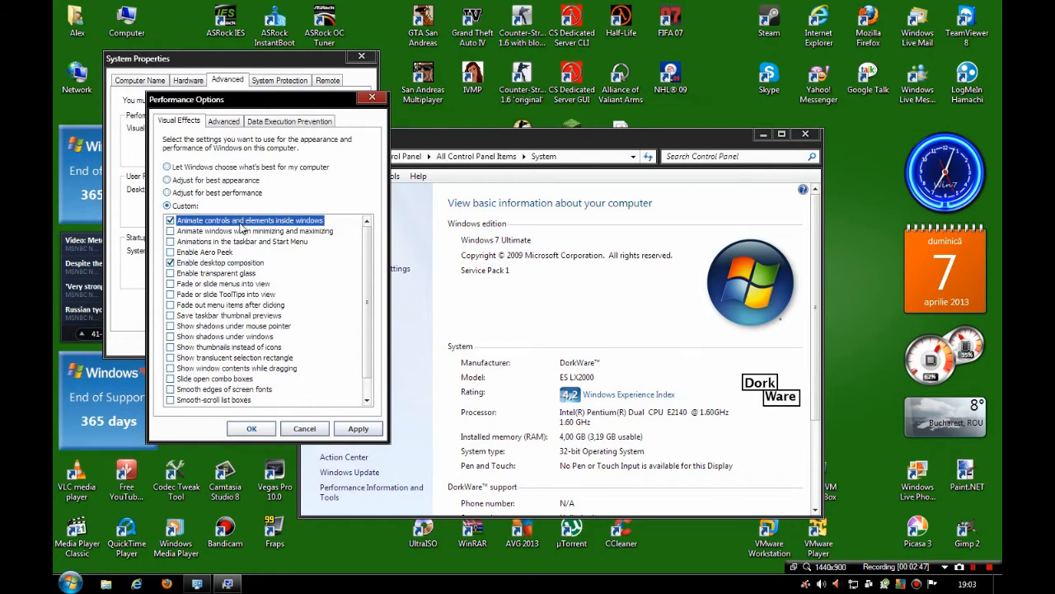
pyautogui.click(244, 231)
pyautogui.click(245, 242)
pyautogui.click(243, 253)
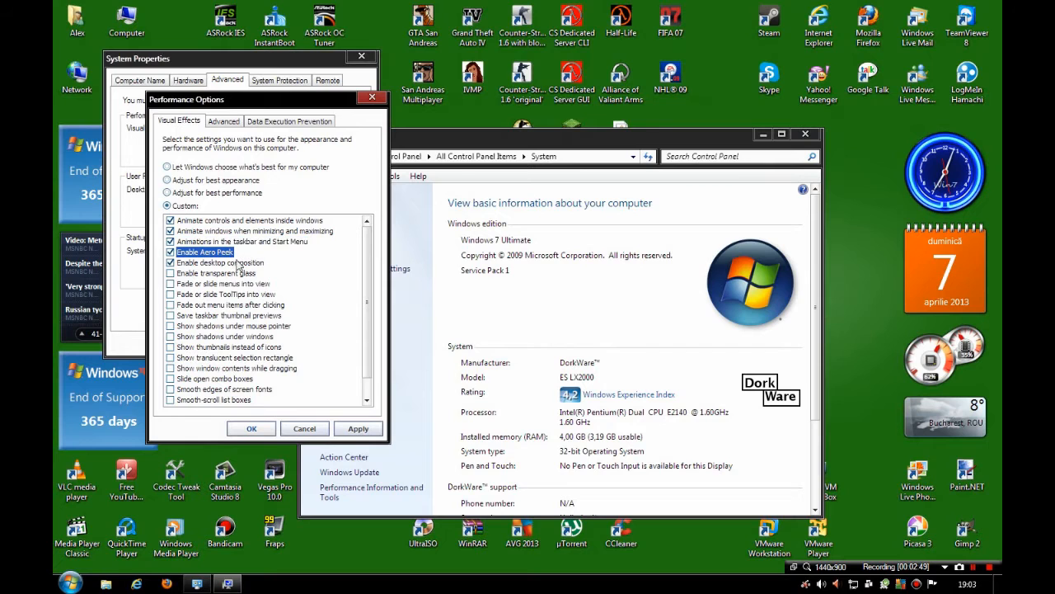
pyautogui.click(240, 274)
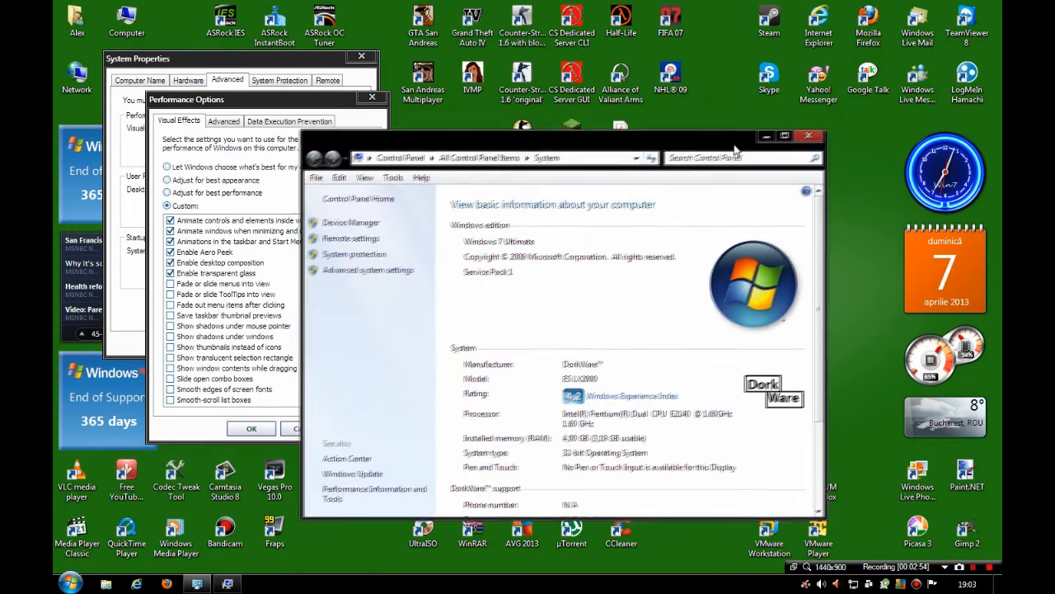
# - Demonstrate the window animations by minimizing, restoring and maximizing the System window, and close it
pyautogui.click(764, 132)
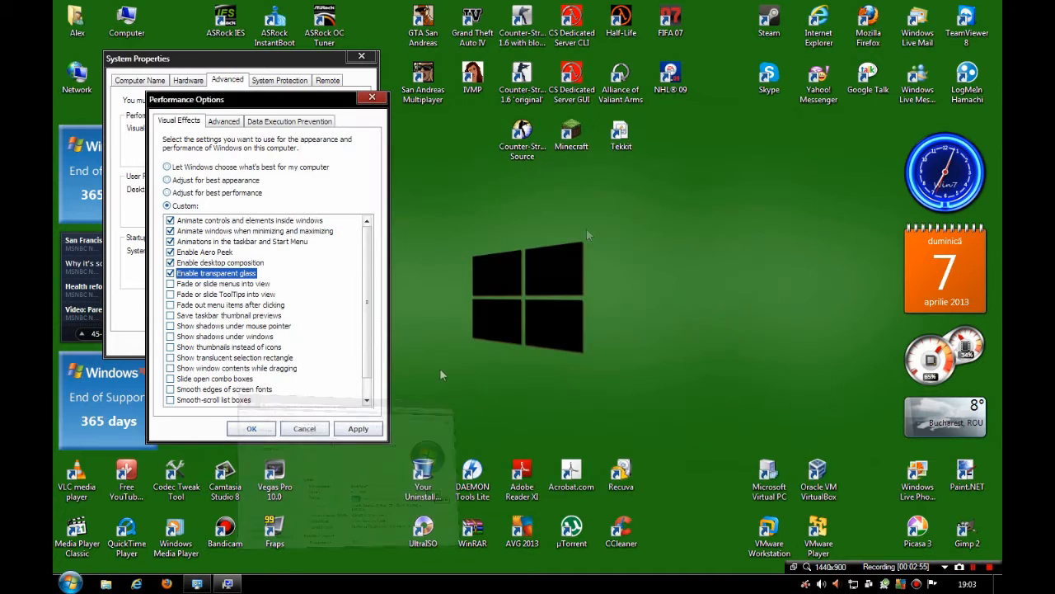
pyautogui.click(206, 583)
pyautogui.click(212, 584)
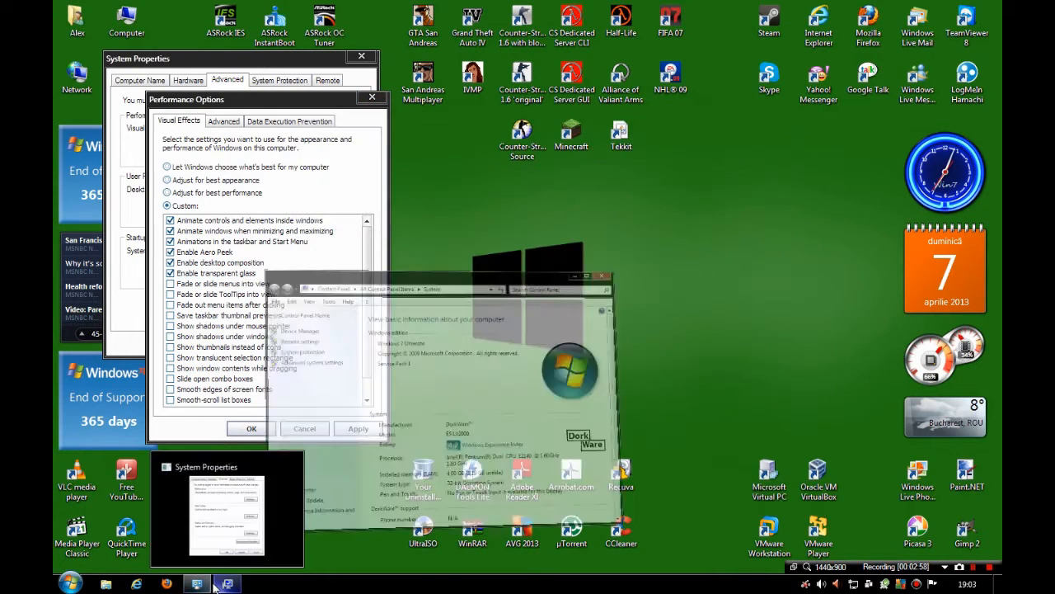
pyautogui.click(202, 584)
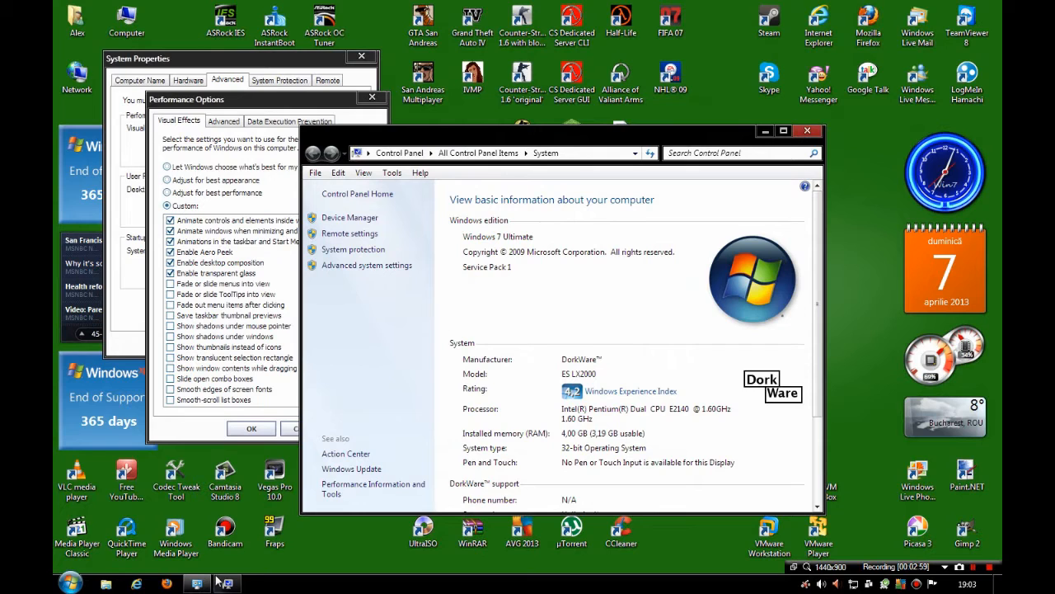
pyautogui.click(783, 131)
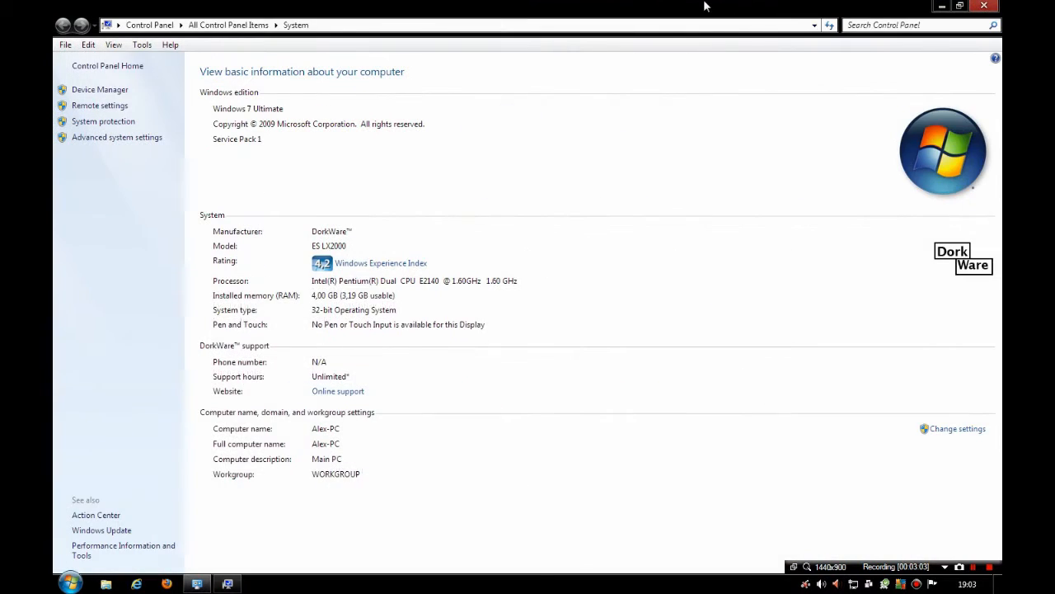
pyautogui.doubleClick(747, 6)
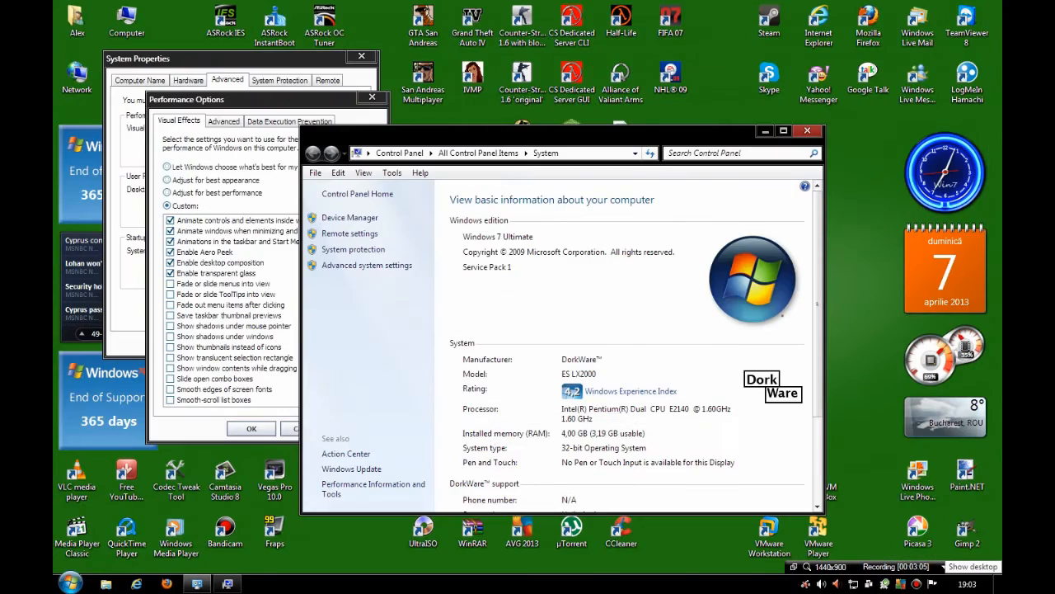
pyautogui.moveTo(1052, 583)
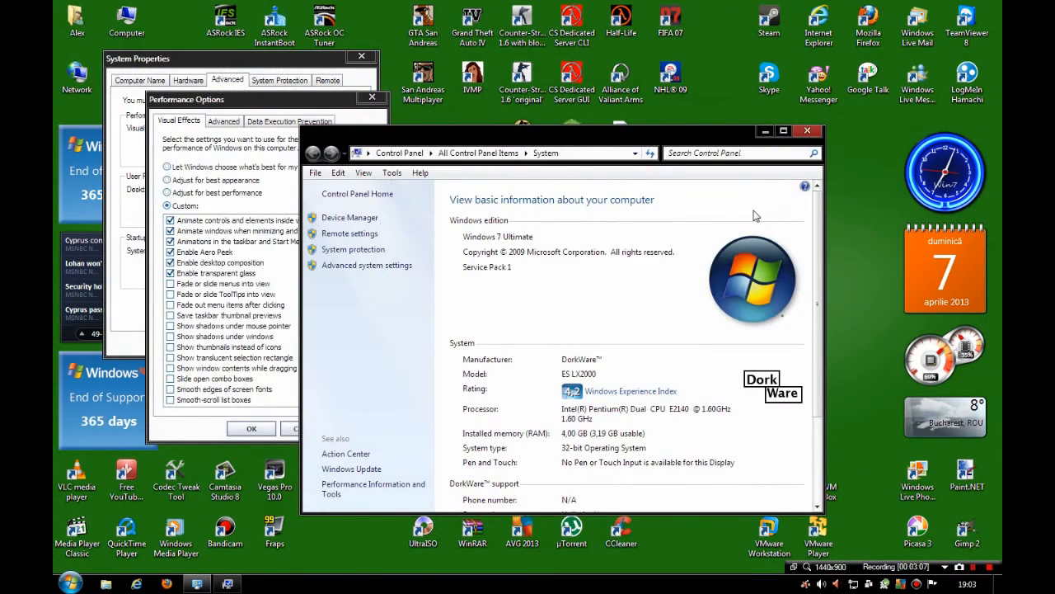
pyautogui.click(809, 131)
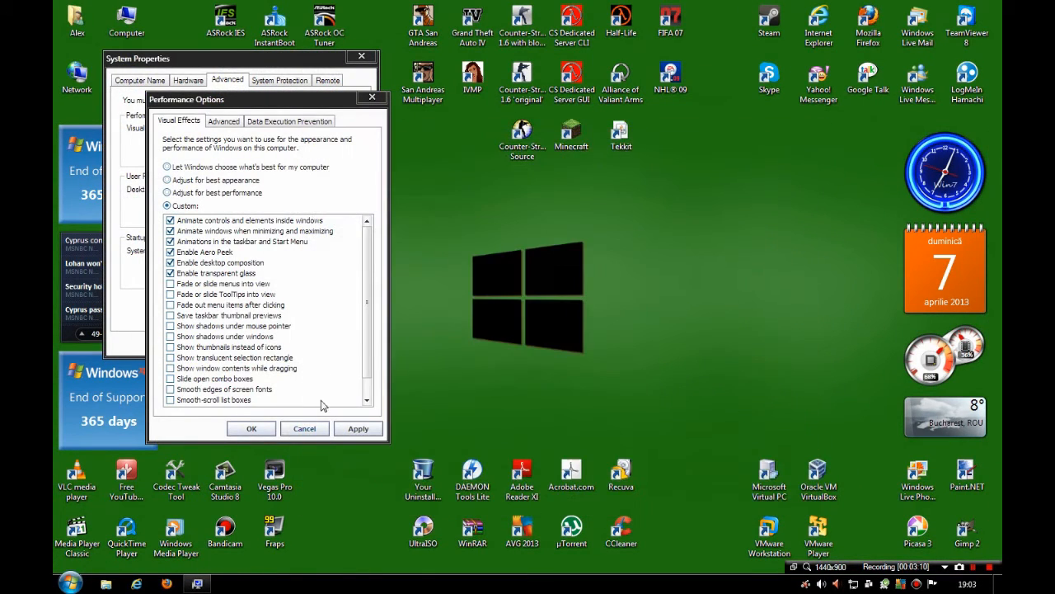
# - Discard the visual effects changes, and reopen Performance Options to check the active custom settings before cancelling it
pyautogui.click(371, 296)
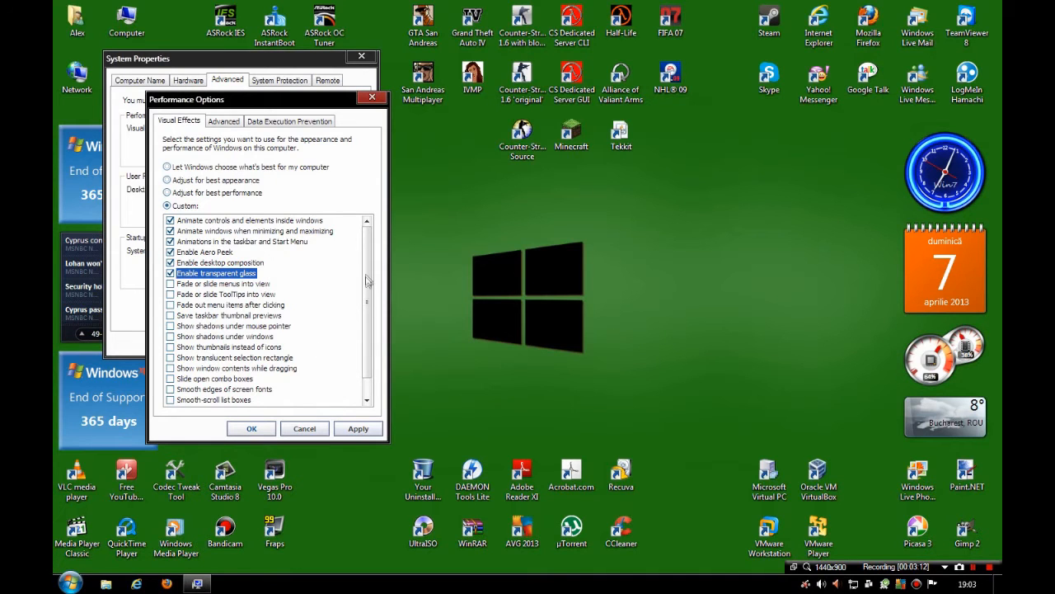
pyautogui.moveTo(371, 245); pyautogui.dragTo(371, 213)
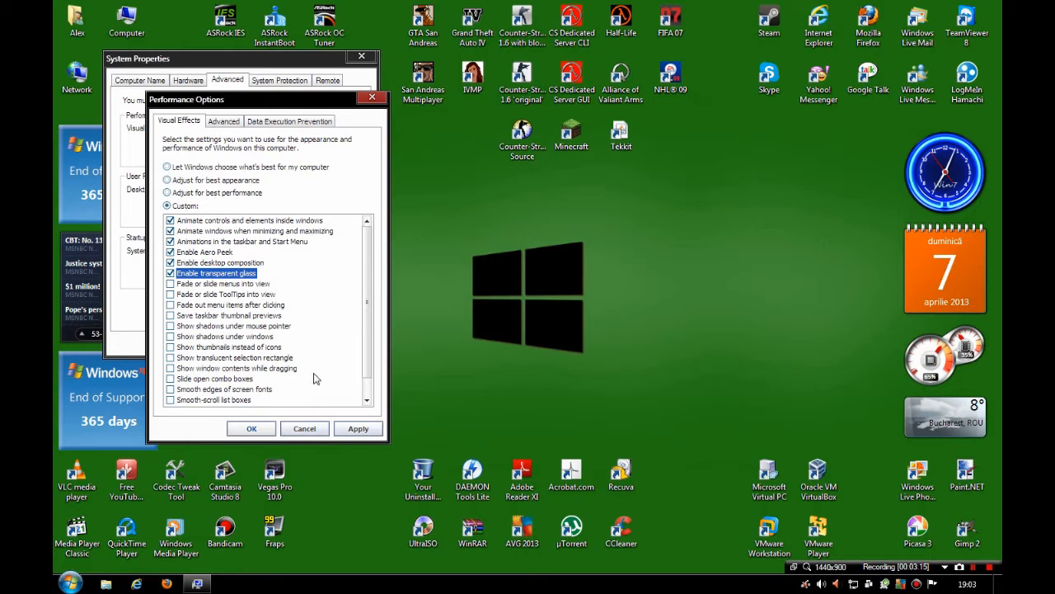
pyautogui.click(313, 428)
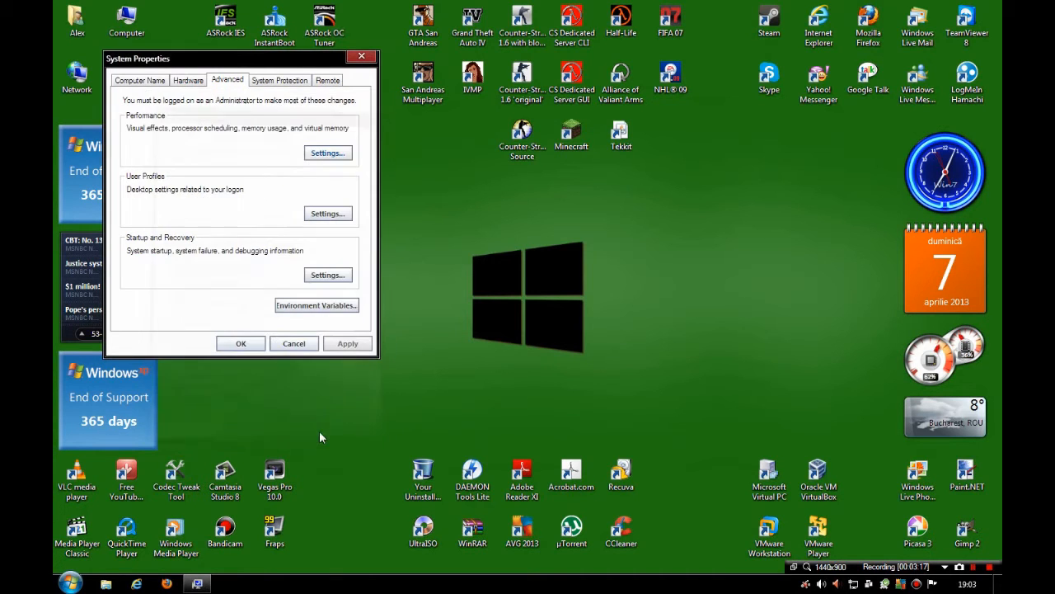
pyautogui.click(348, 154)
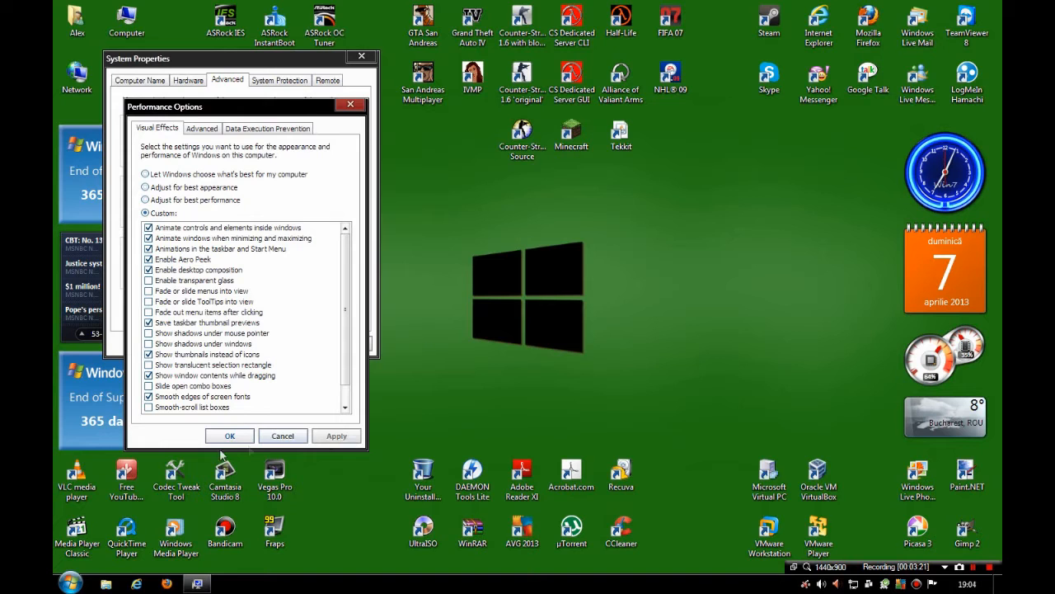
pyautogui.click(283, 436)
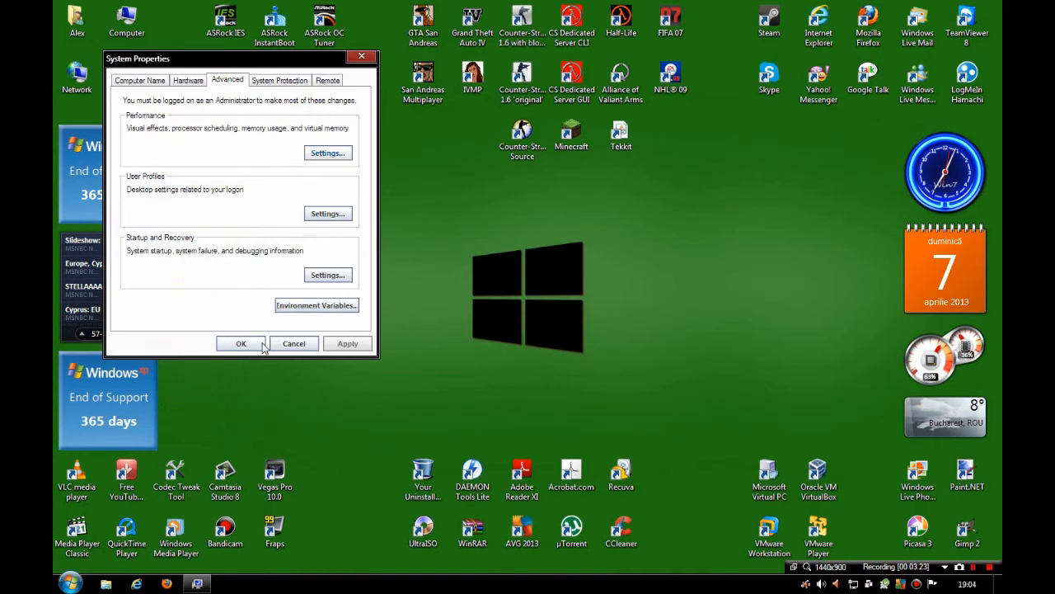
# - Close System Properties without changes and open System Configuration by running msconfig
pyautogui.click(295, 340)
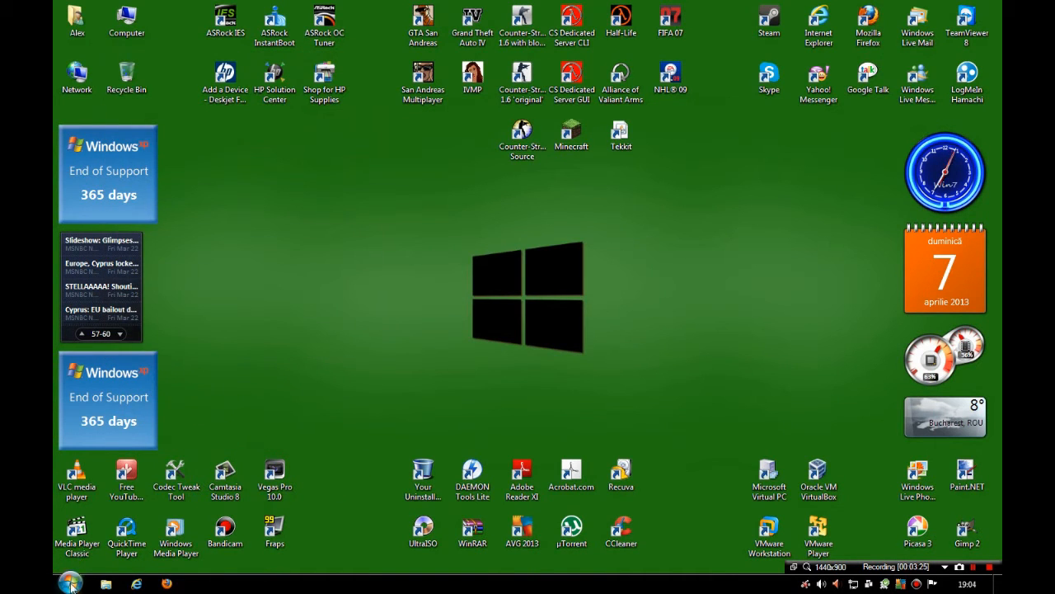
pyautogui.click(70, 583)
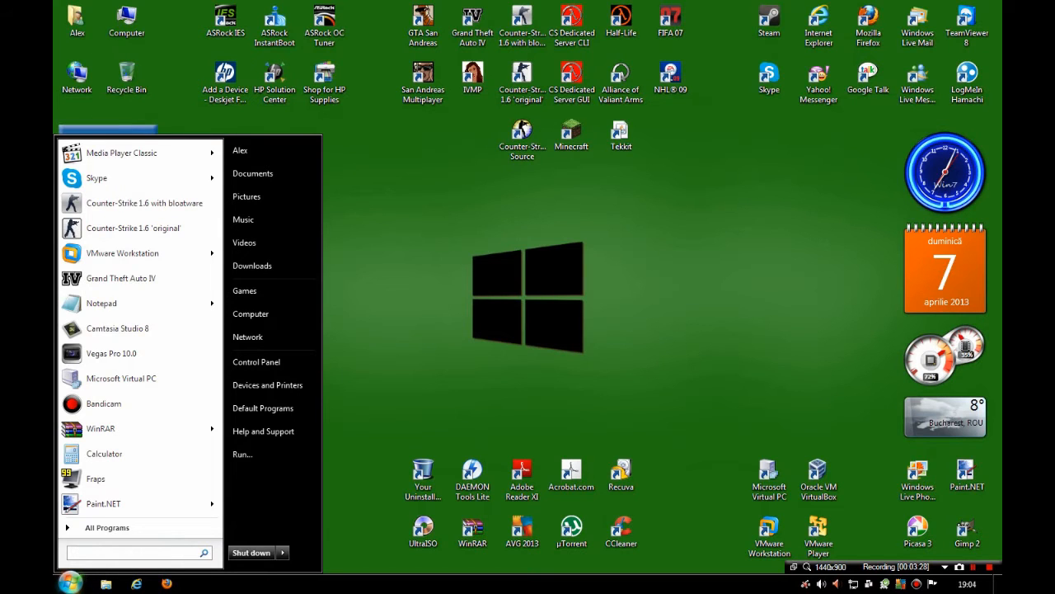
pyautogui.click(269, 453)
pyautogui.click(83, 577)
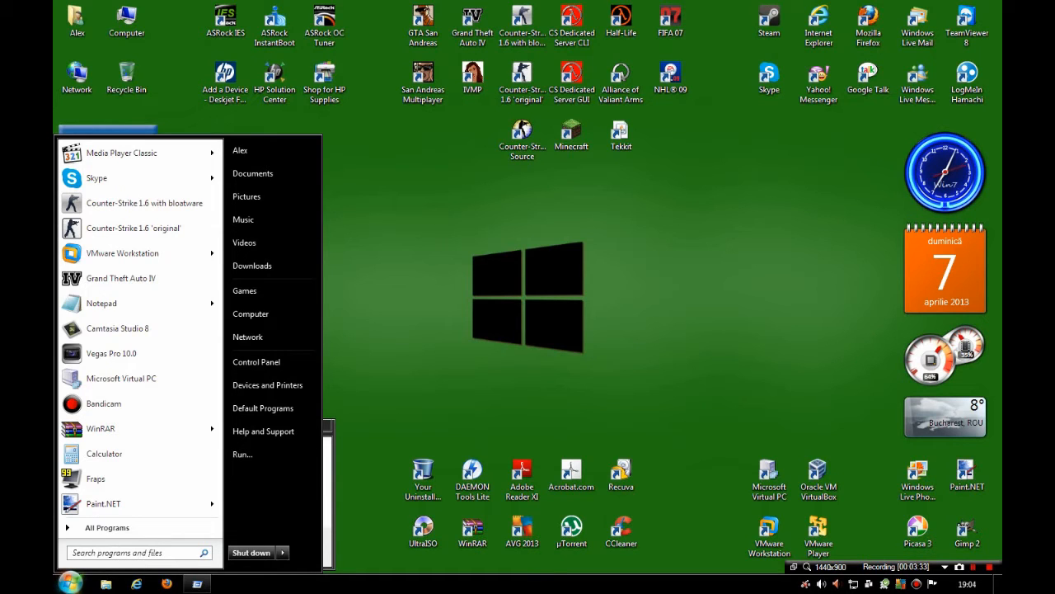
pyautogui.click(98, 552)
pyautogui.press('Escape')
pyautogui.write('msconfig')
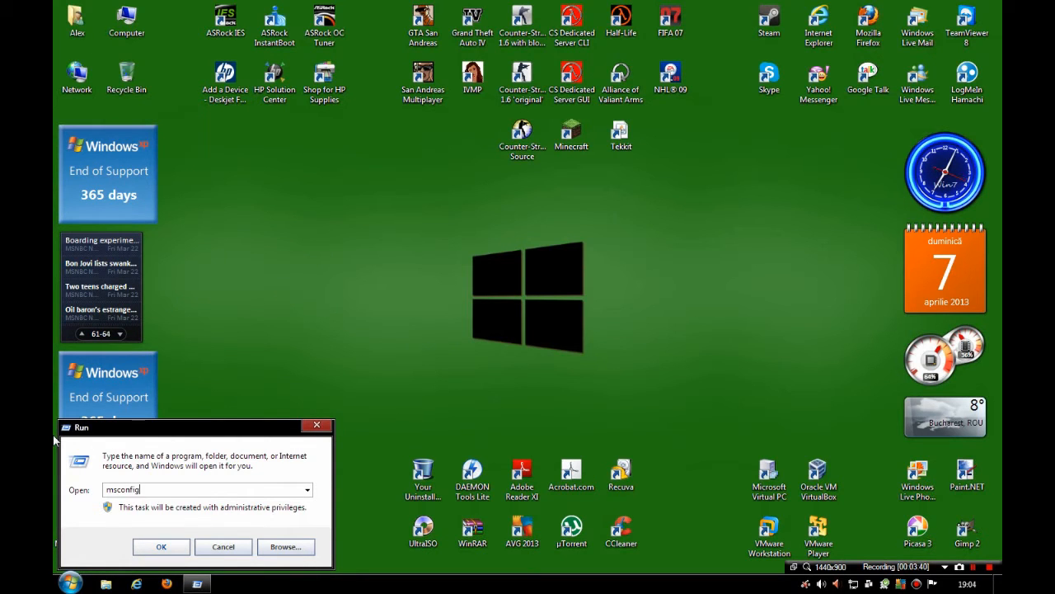
pyautogui.press('Return')
# - Try to find msconfig through the Start menu search as an alternative way to launch it
pyautogui.click(69, 583)
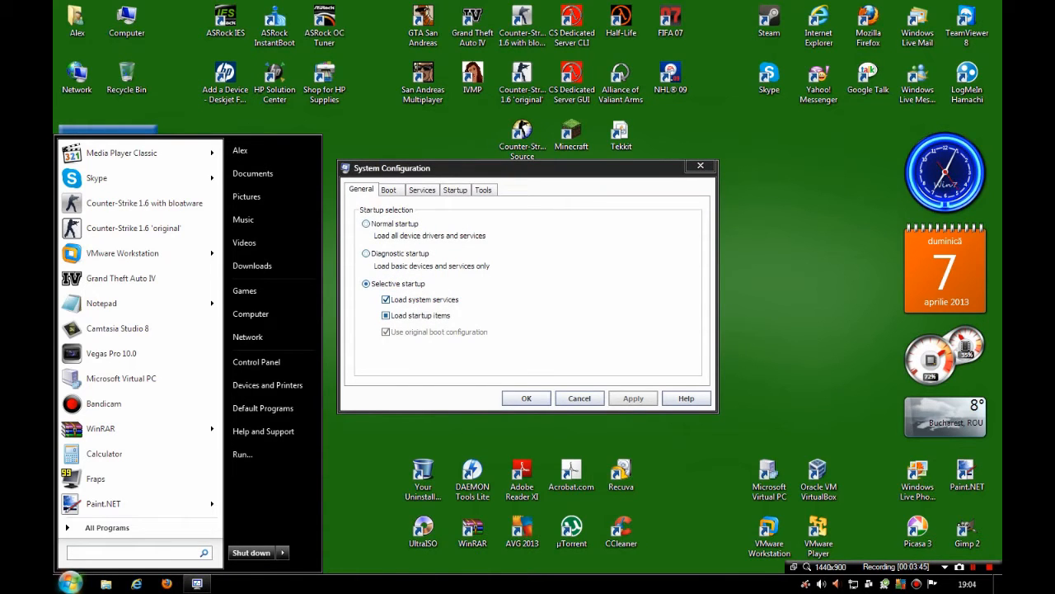
pyautogui.write('msconfig')
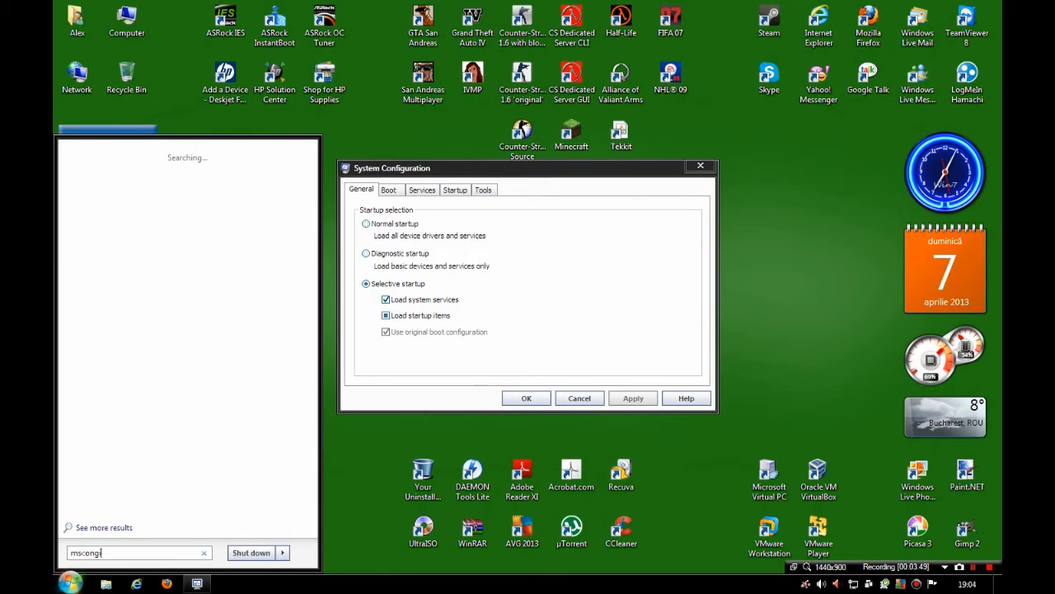
pyautogui.press('BackSpace')
pyautogui.press('BackSpace')
pyautogui.write('nfi')
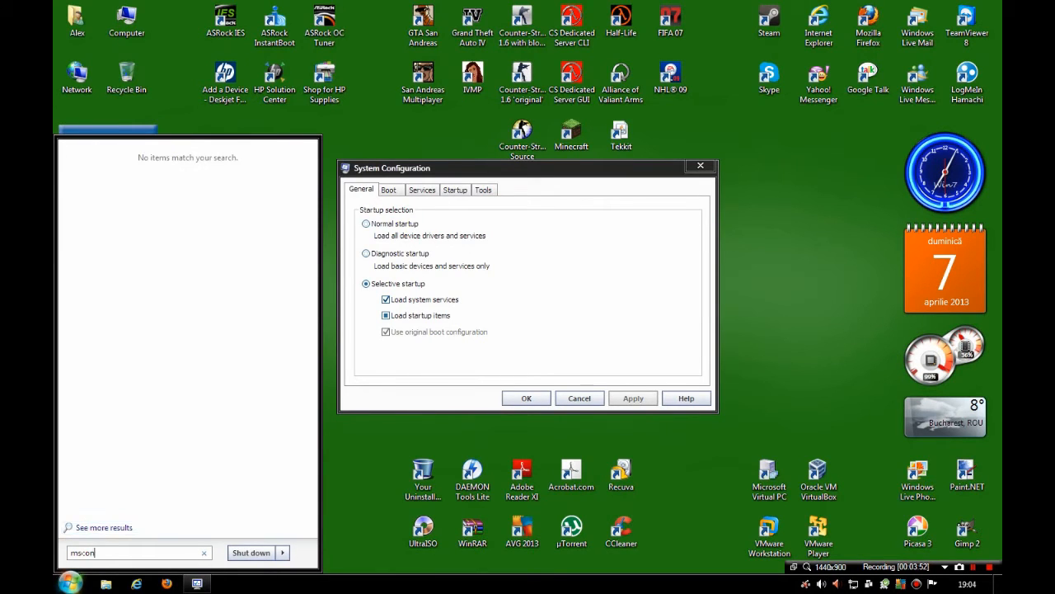
pyautogui.click(106, 172)
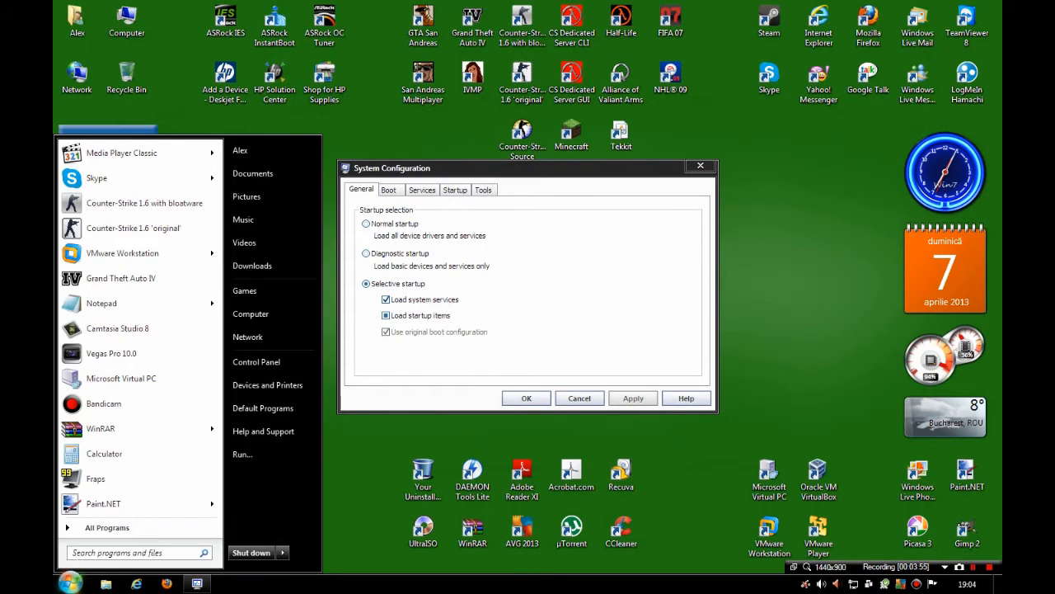
# - Try Normal startup and Selective startup without startup items, and close System Configuration without saving
pyautogui.click(386, 315)
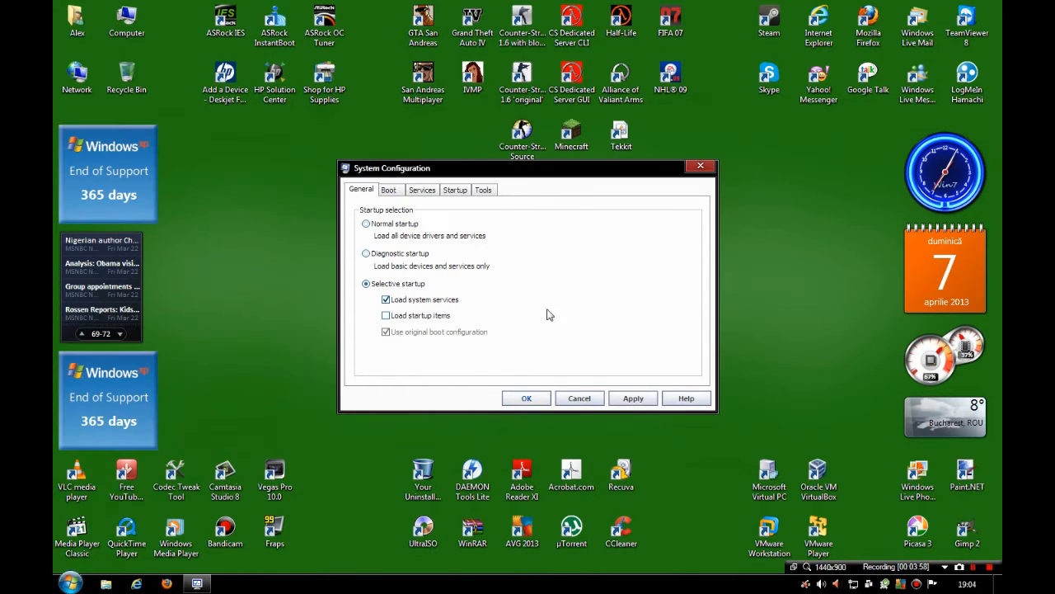
pyautogui.click(446, 315)
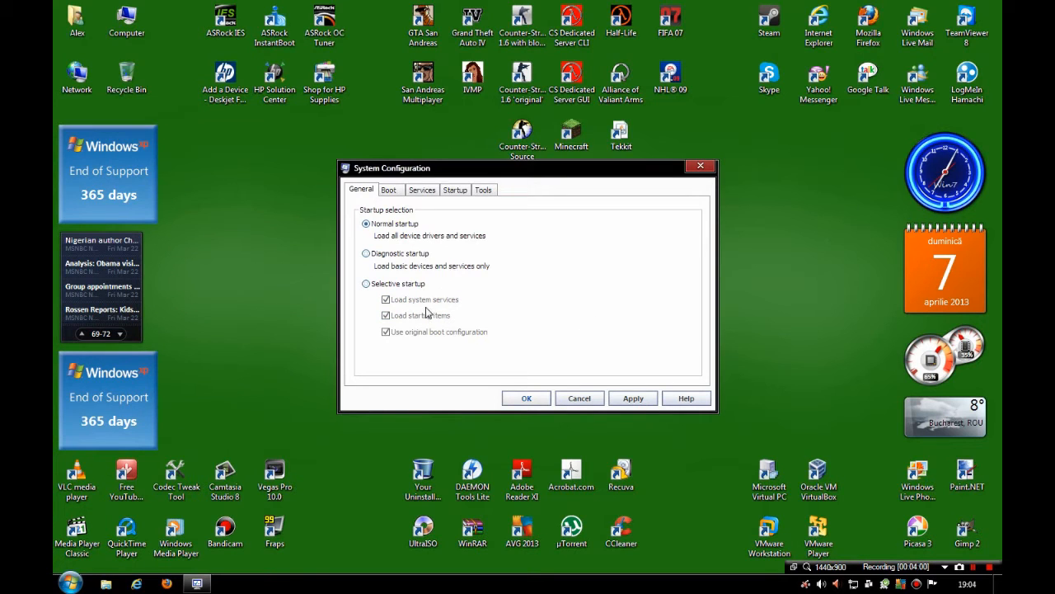
pyautogui.click(393, 283)
pyautogui.click(424, 317)
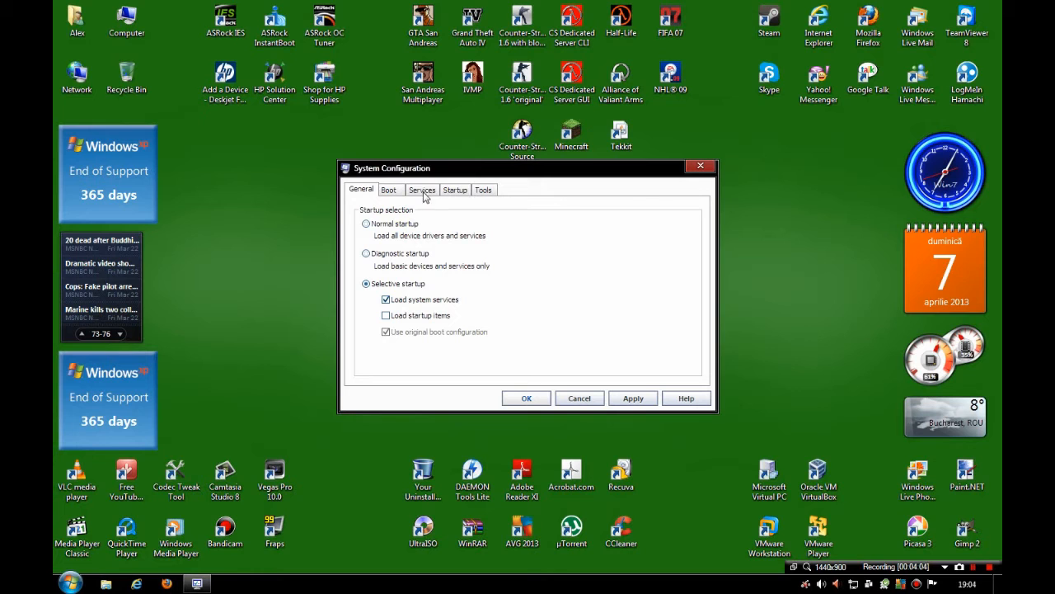
pyautogui.click(702, 166)
# - Run msconfig again and display its list of services
pyautogui.press('super')
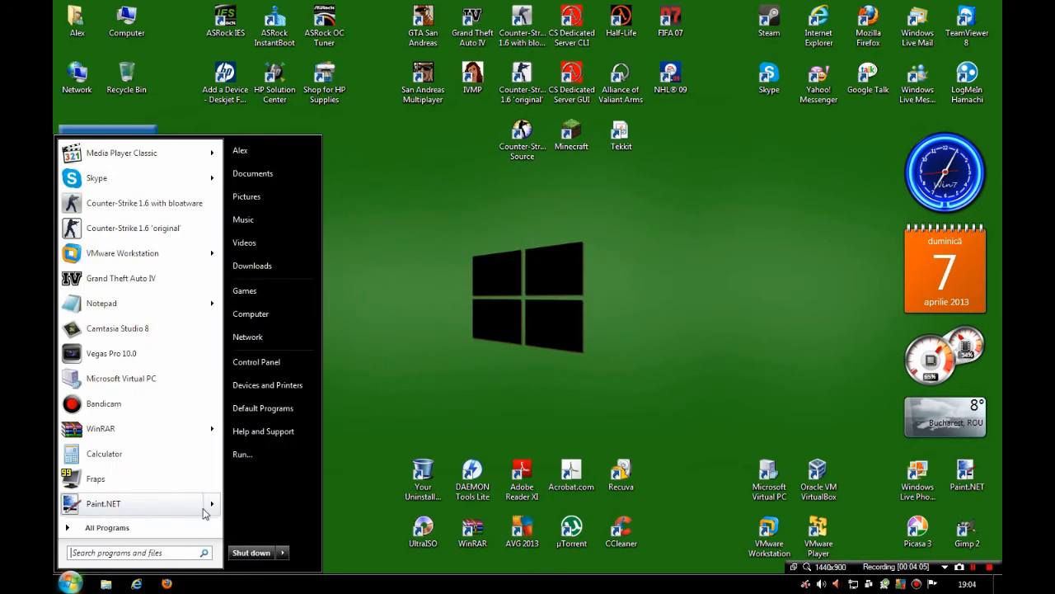
pyautogui.click(242, 454)
pyautogui.press('Return')
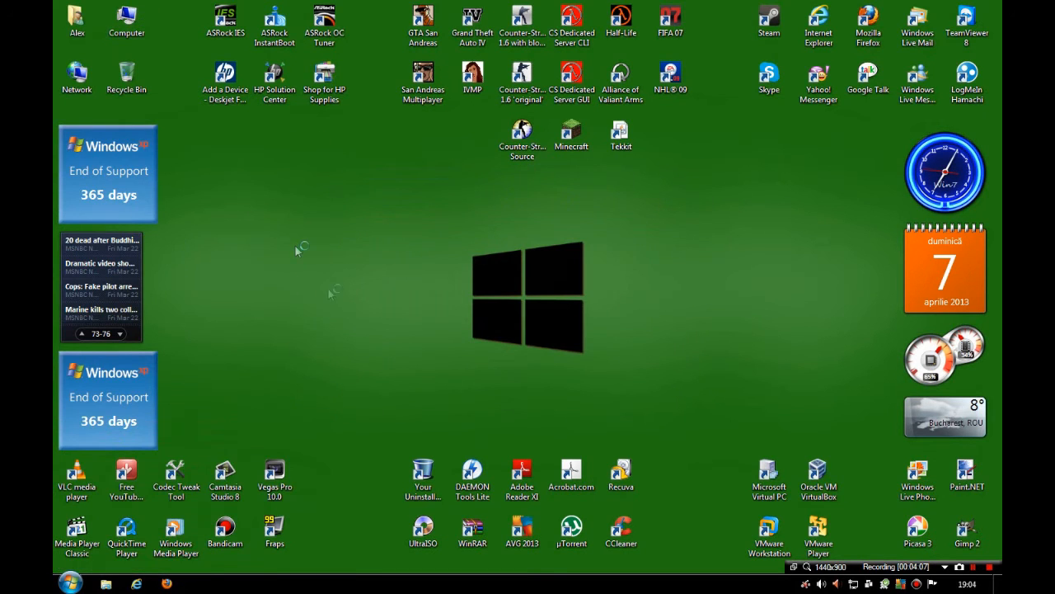
pyautogui.click(433, 193)
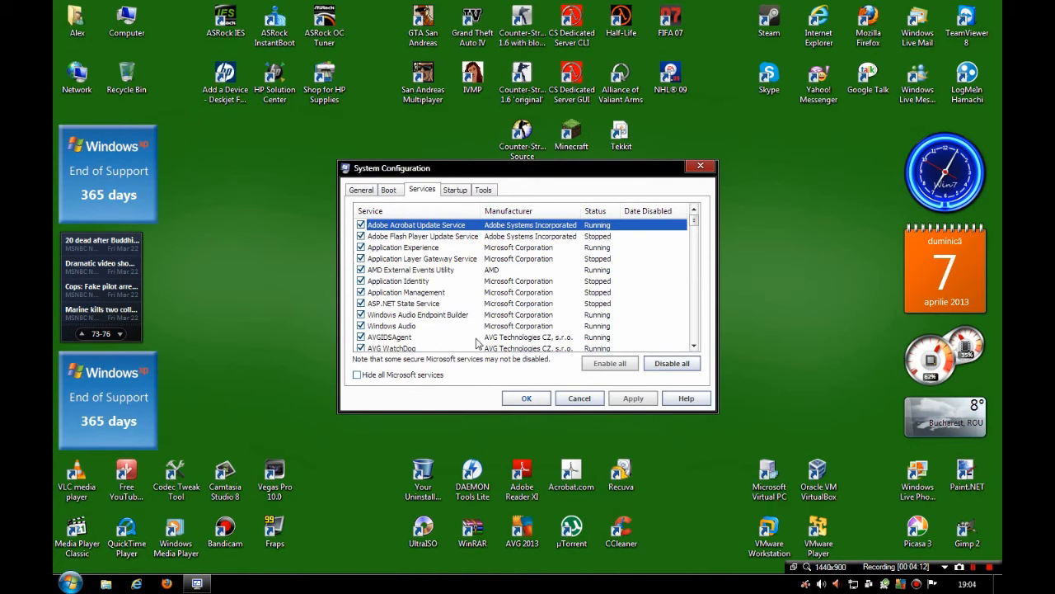
# - Look through the services list and disable all services in System Configuration
pyautogui.moveTo(695, 223); pyautogui.dragTo(753, 185)
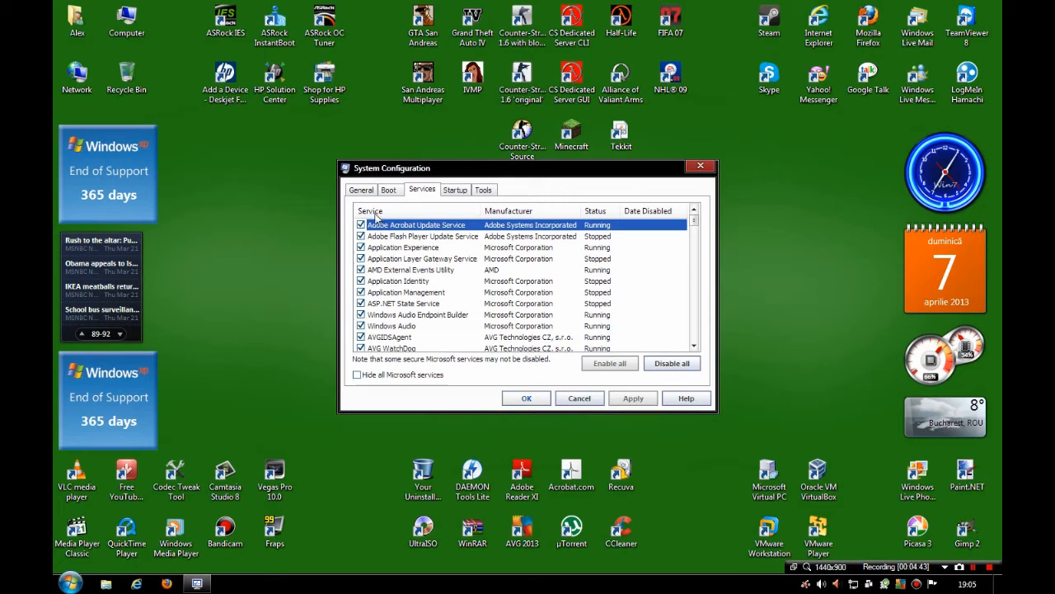
pyautogui.scroll(-4, 435, 225)
pyautogui.scroll(-6, 435, 225)
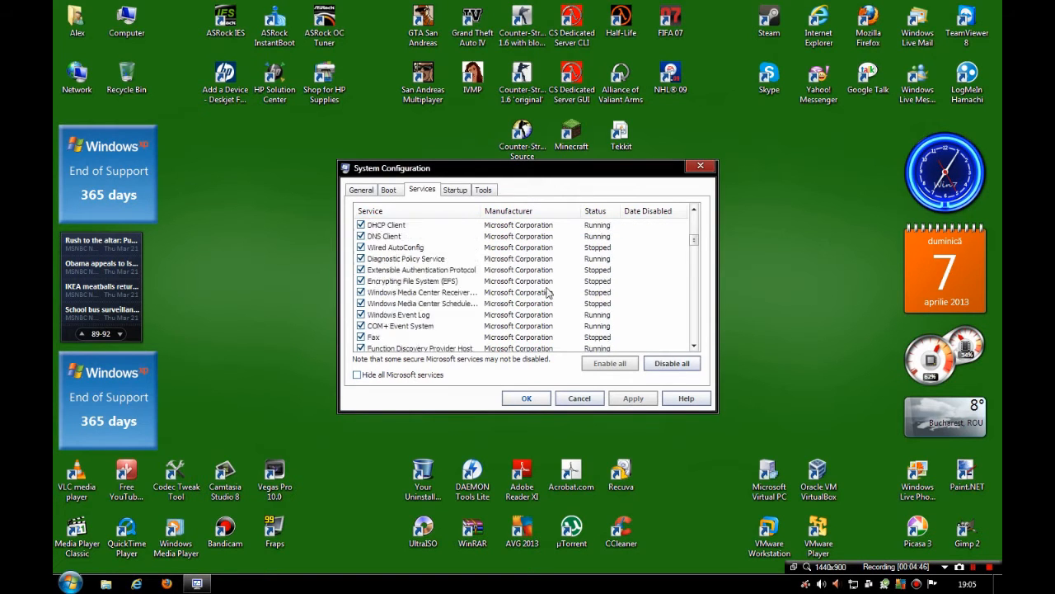
pyautogui.scroll(10, 474, 240)
pyautogui.click(671, 363)
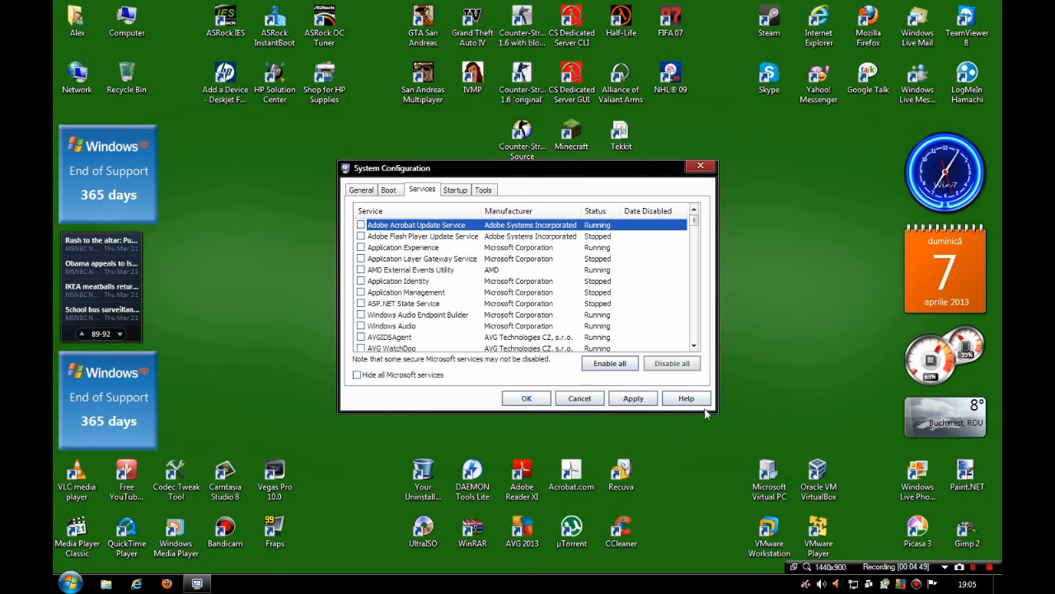
# - Review which programs are enabled and disabled in the full list of startup items
pyautogui.click(460, 194)
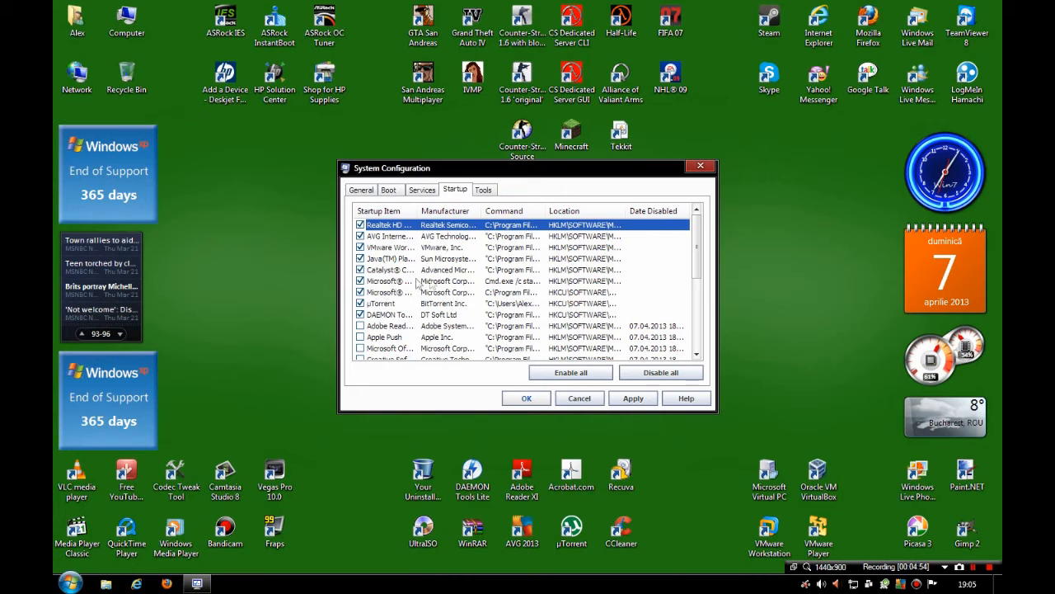
pyautogui.moveTo(701, 251); pyautogui.dragTo(695, 342)
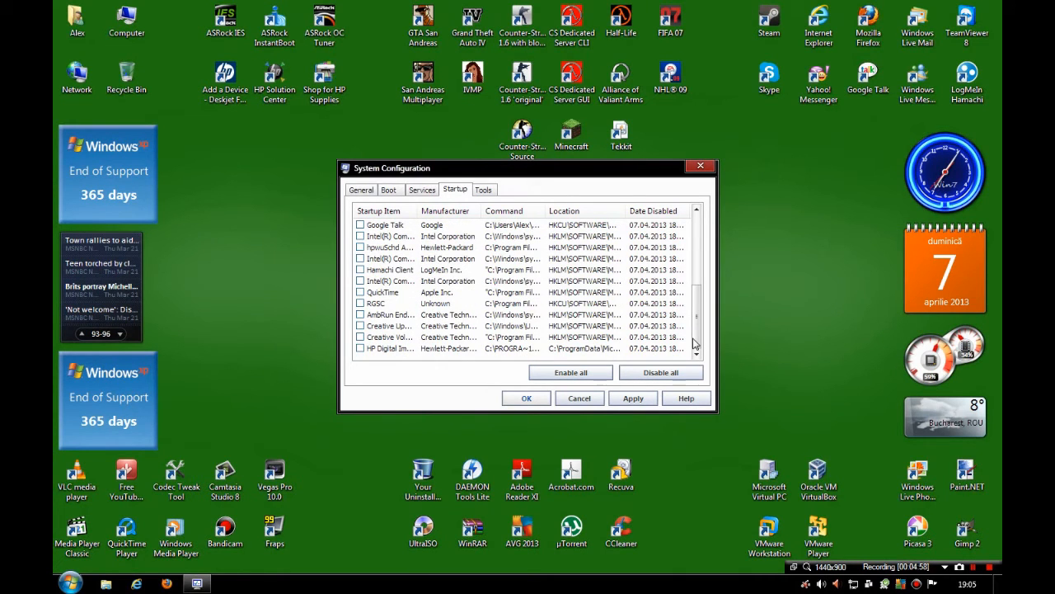
pyautogui.moveTo(695, 342); pyautogui.dragTo(673, 142)
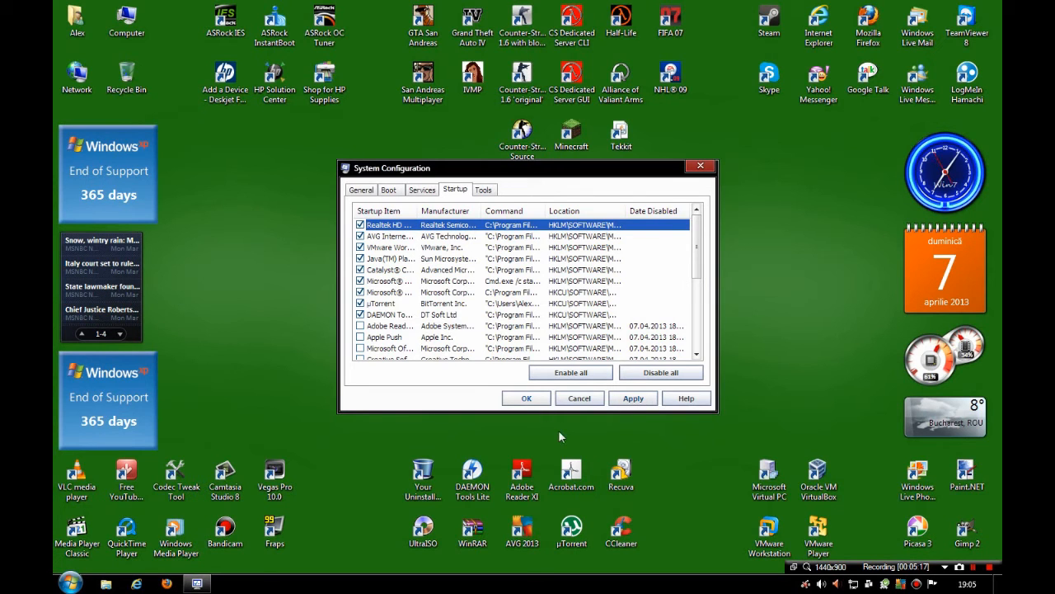
# - Re-enable all services, apply the configuration and close System Configuration
pyautogui.click(421, 191)
pyautogui.click(624, 369)
pyautogui.click(619, 398)
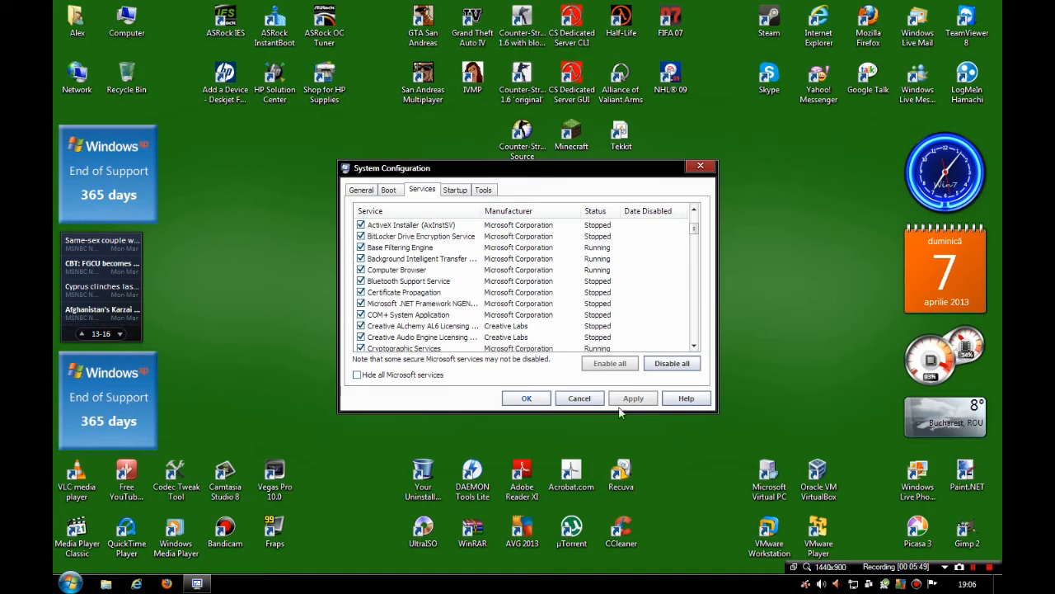
pyautogui.click(527, 399)
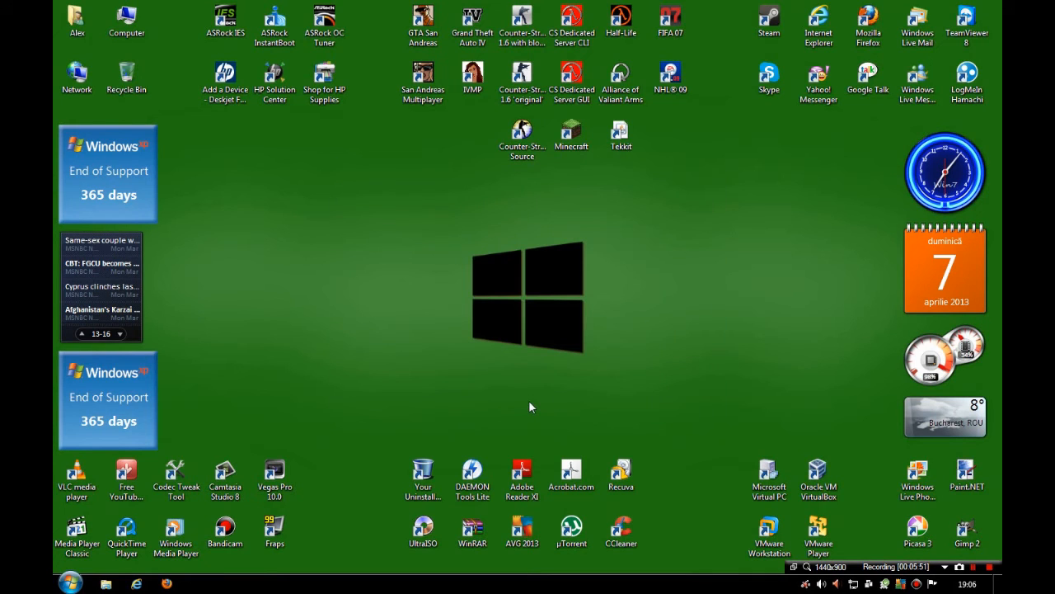